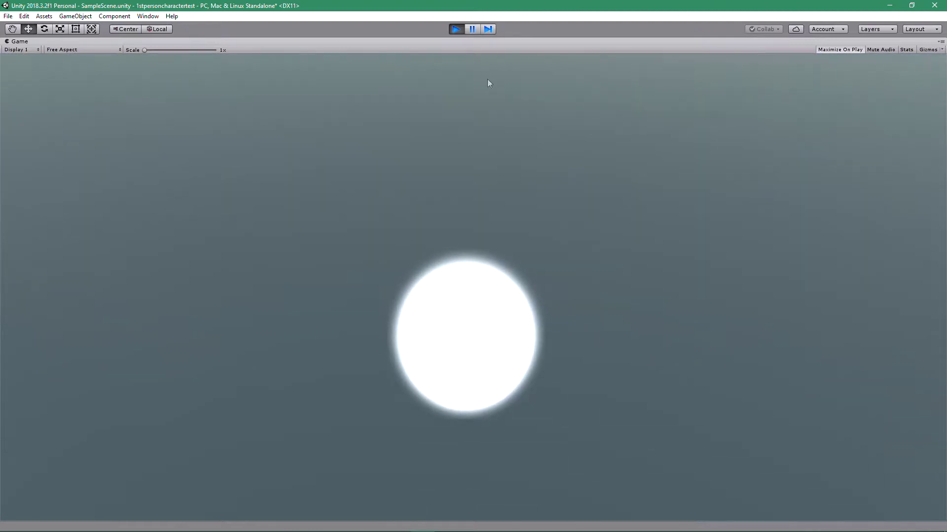
# Bring up the quit prompt in the running game and stop play mode
pyautogui.press('Escape')
pyautogui.hotkey('ctrl', 'p')
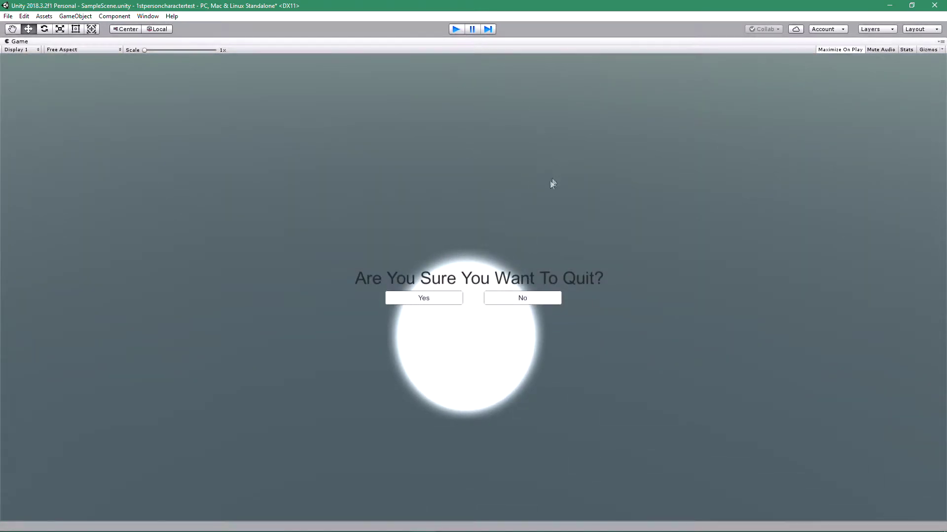
# Set the Yes button's transition mode to Animation in its Button component
pyautogui.scroll(-6, 814, 253)
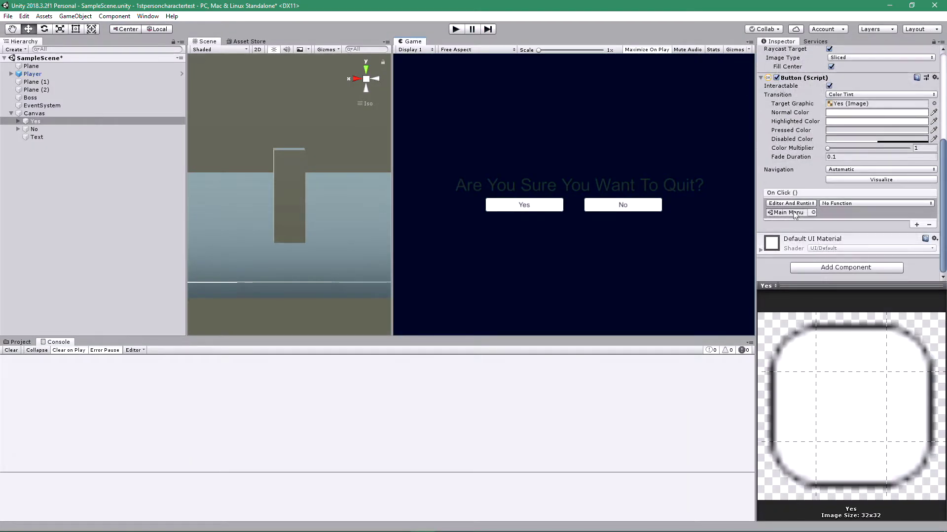
pyautogui.scroll(3, 814, 216)
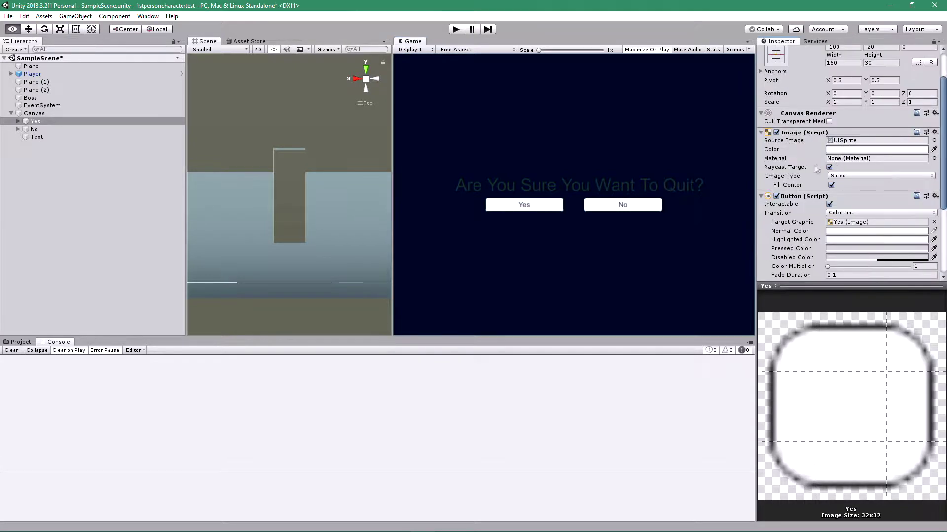
pyautogui.scroll(-1, 828, 187)
pyautogui.click(841, 154)
pyautogui.click(856, 197)
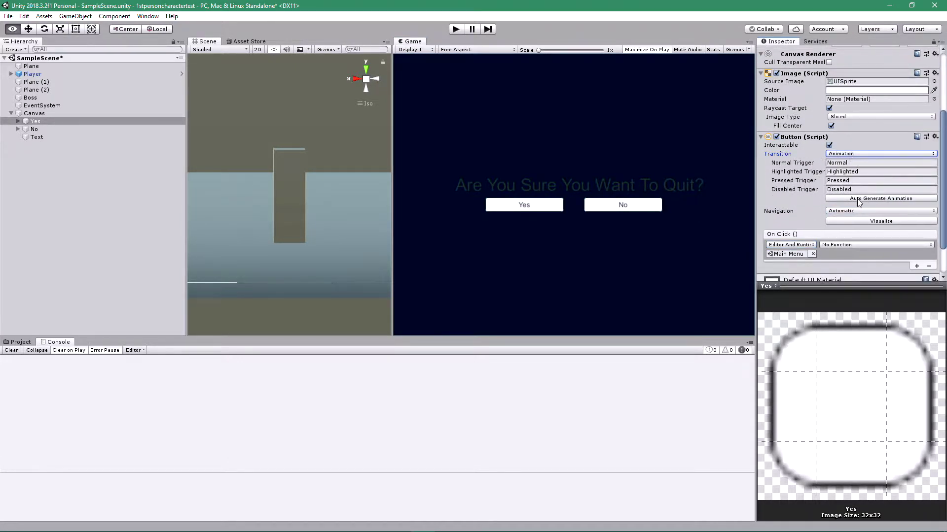
pyautogui.scroll(3, 931, 144)
pyautogui.click(24, 15)
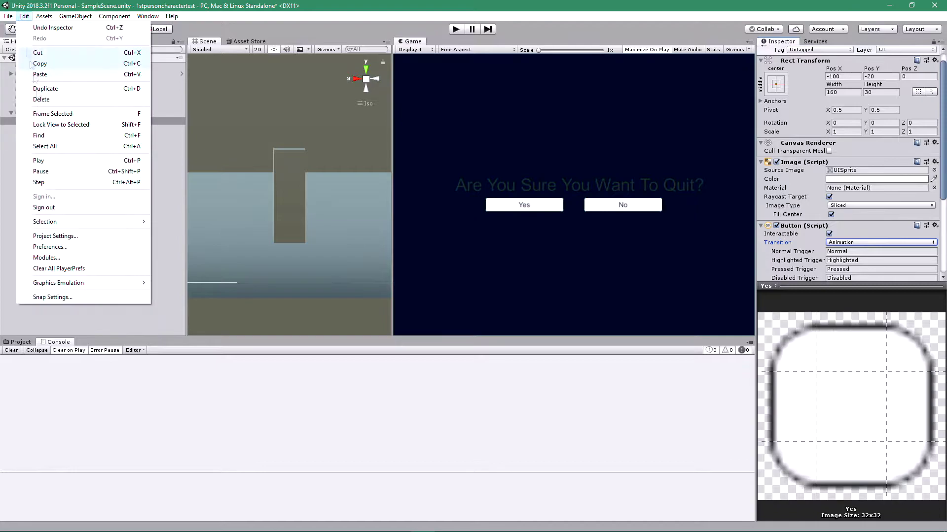
pyautogui.click(35, 291)
pyautogui.click(20, 63)
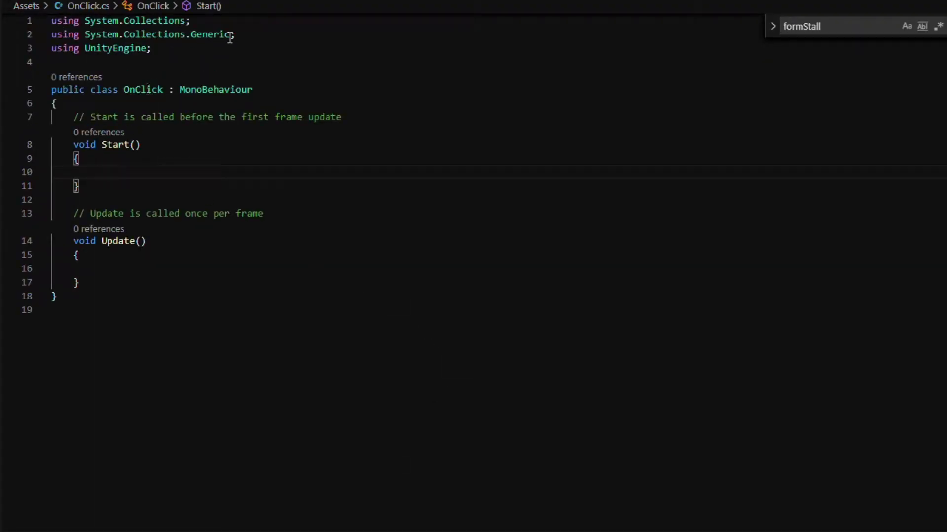
# In the code editor, add a "using System.SceneManagement" line below the System.Collections.Generic import in OnClick.cs
pyautogui.press('Return')
pyautogui.write('using System.SceneManagement')
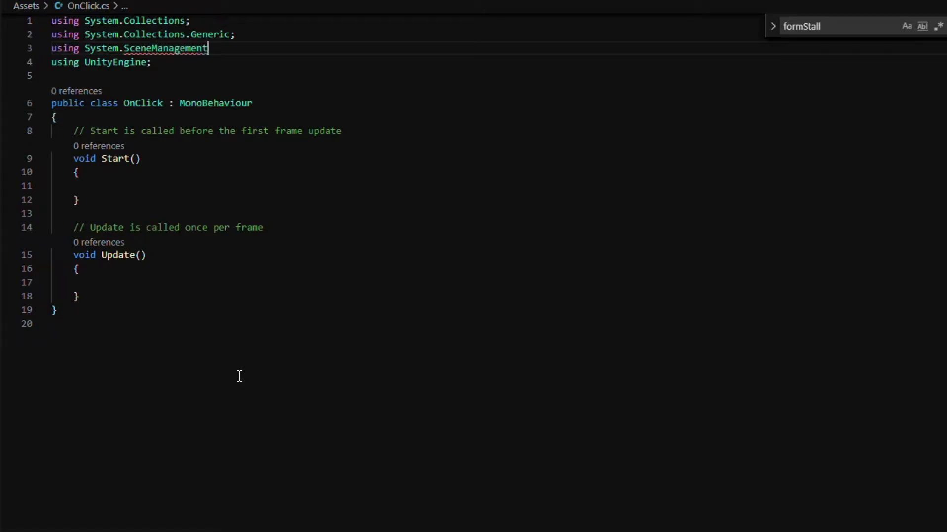
pyautogui.click(168, 259)
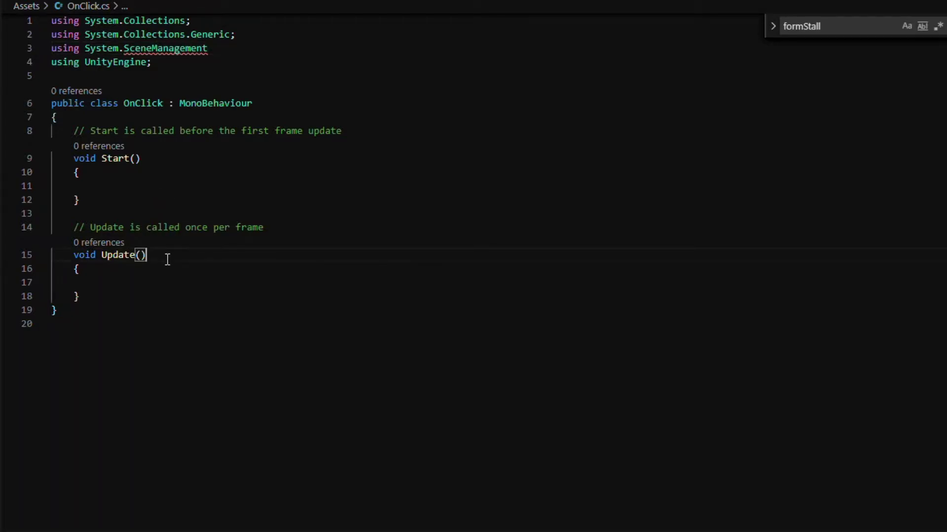
pyautogui.click(145, 292)
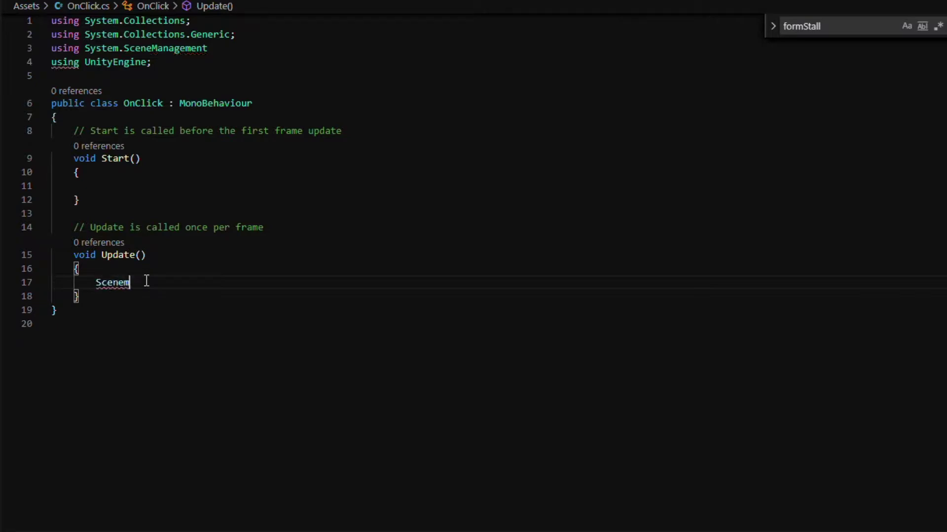
pyautogui.press('BackSpace')
pyautogui.press('BackSpace')
pyautogui.press('BackSpace')
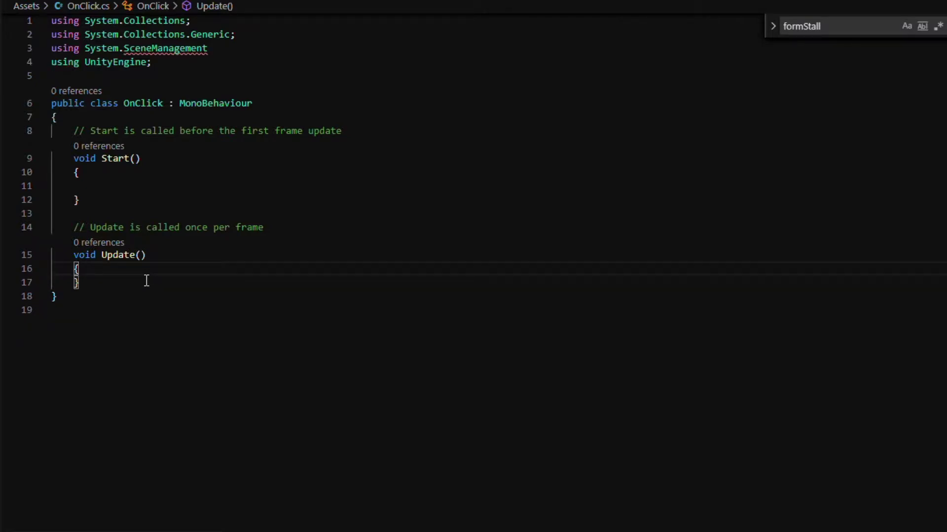
# Begin a SceneManager.LoadScene( call inside the Start() method of OnClick.cs
pyautogui.click(101, 186)
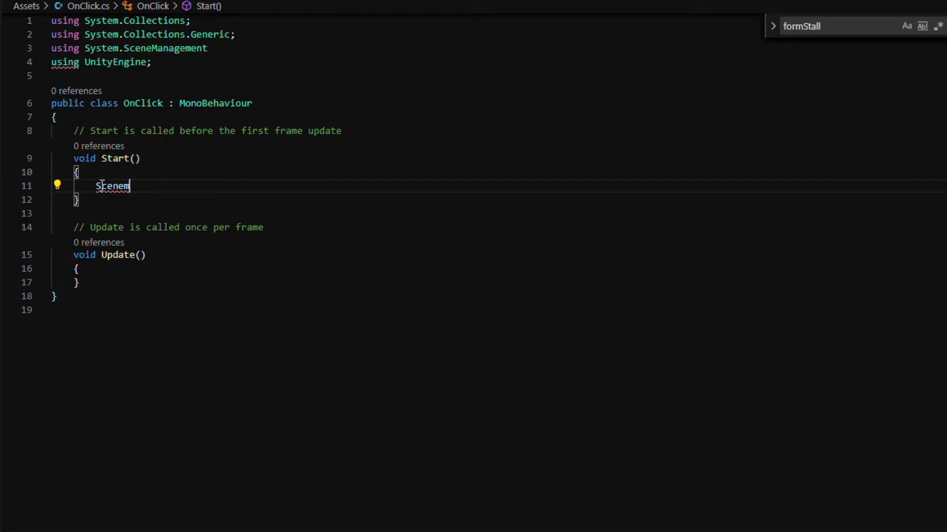
pyautogui.write('SceneManager.L')
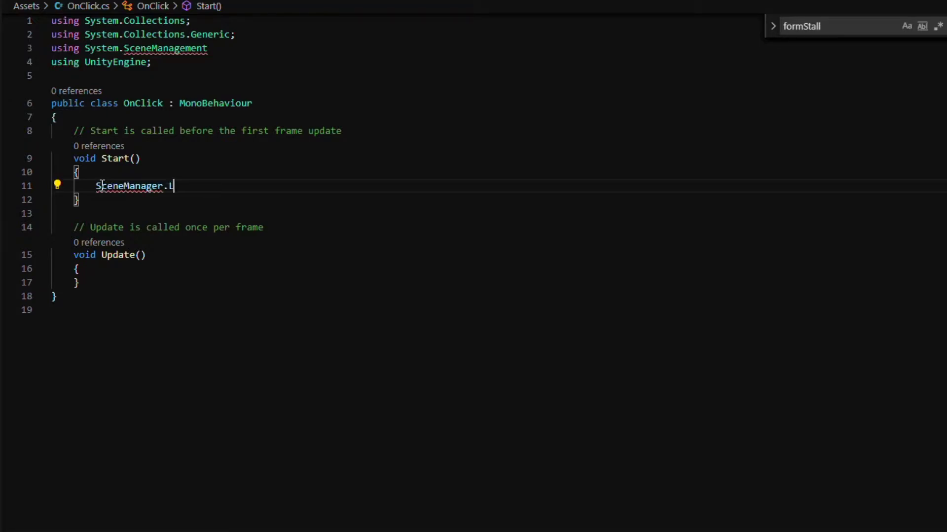
pyautogui.write('oadScene')
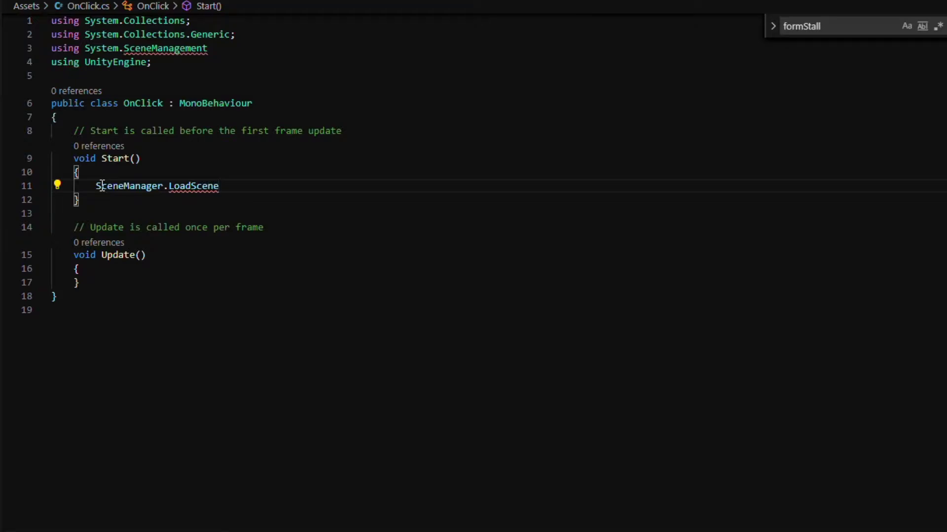
pyautogui.write('(')
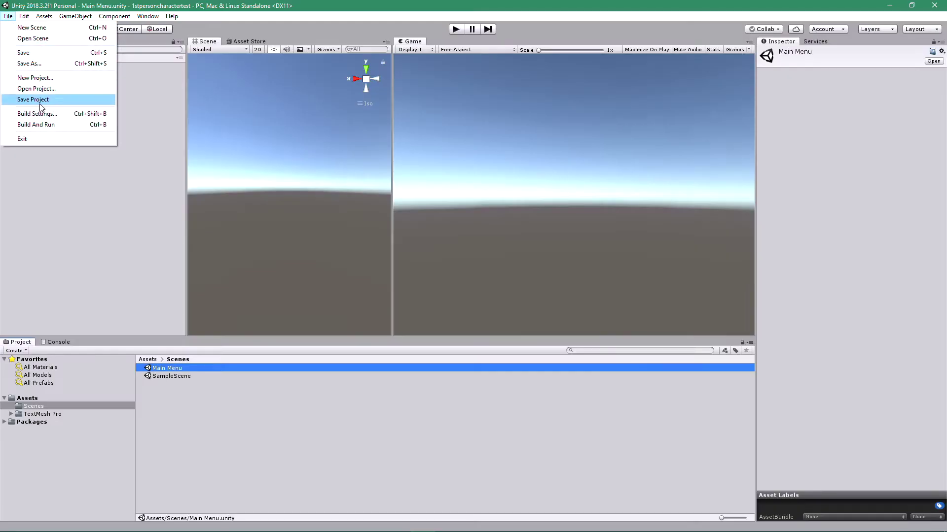
# Switch to Unity and open the project's Build Settings
pyautogui.click(42, 109)
pyautogui.moveTo(74, 57); pyautogui.dragTo(230, 55)
pyautogui.click(330, 18)
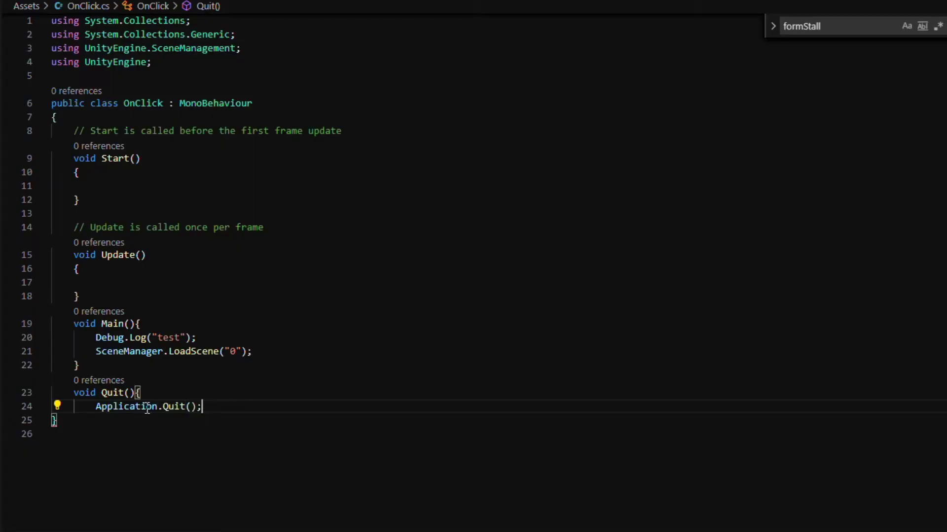
# In OnClick.cs, close the Quit() method with a brace and begin a void StartGame() method below it
pyautogui.press('Return')
pyautogui.write('}')
pyautogui.press('Return')
pyautogui.write('void St')
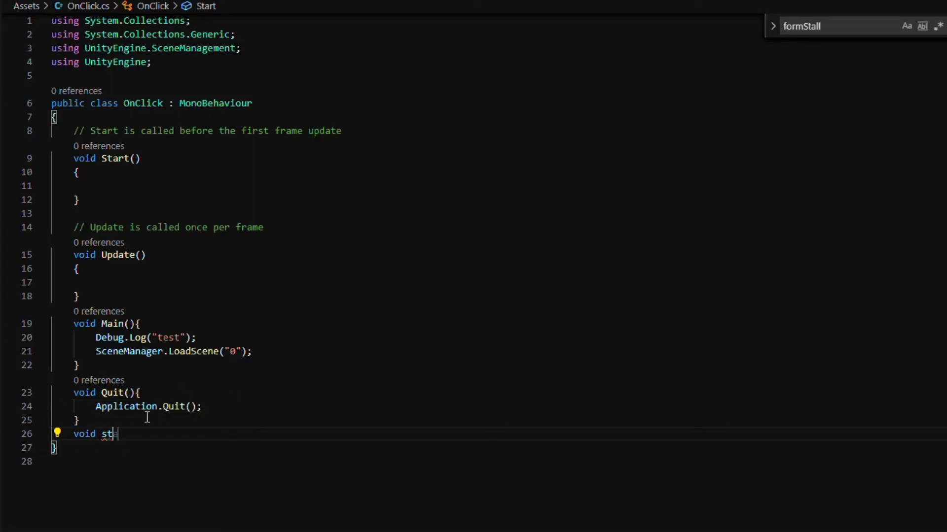
pyautogui.write('artGame(){')
pyautogui.press('Return')
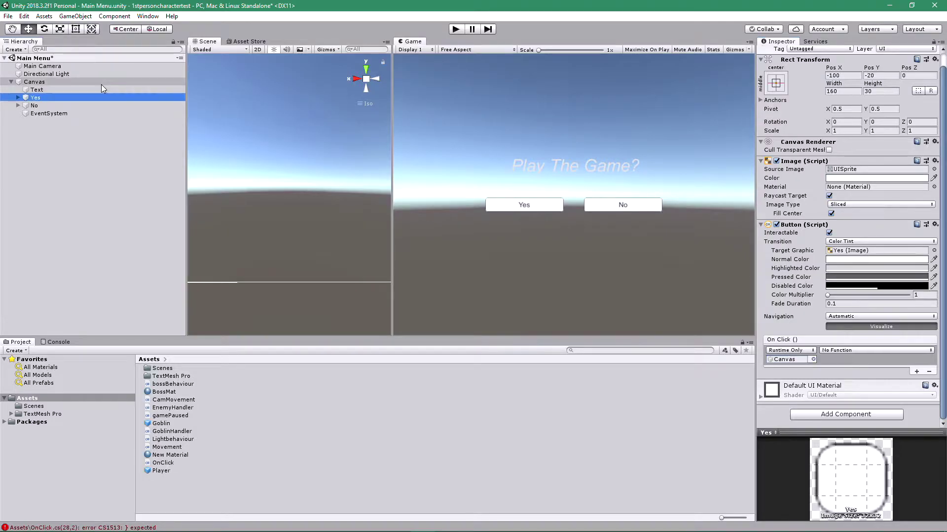
# In Unity, attach the OnClick script to the EventSystem object instead of the Canvas
pyautogui.click(101, 83)
pyautogui.rightClick(838, 333)
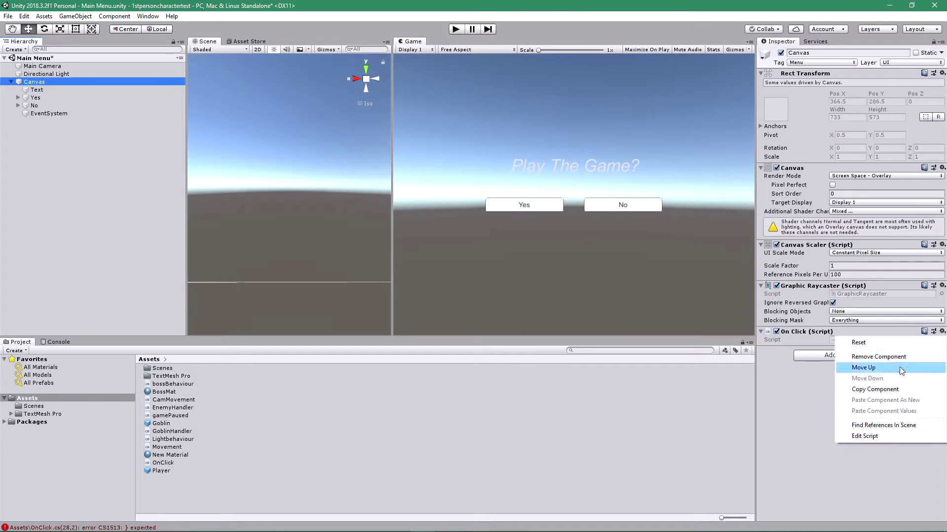
pyautogui.click(49, 113)
pyautogui.click(850, 242)
pyautogui.click(233, 448)
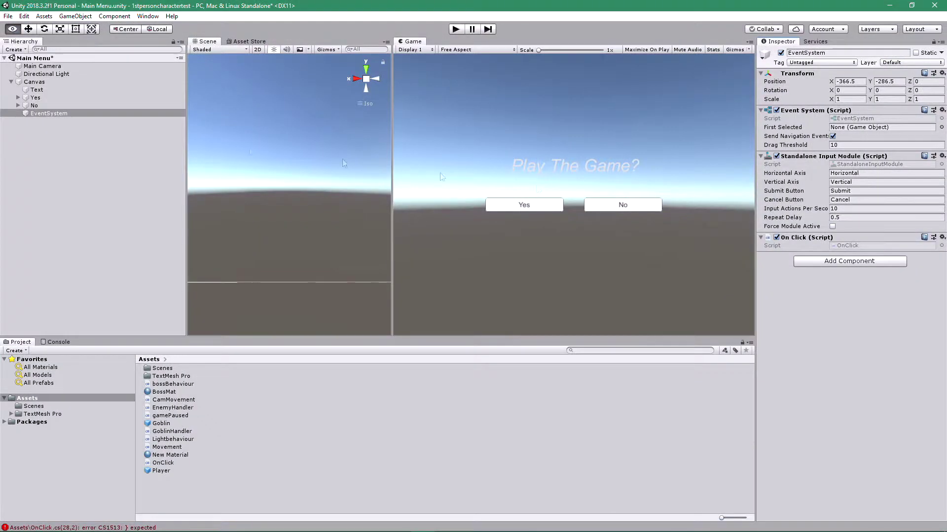
# Replace the target object of the Yes button's On Click event with EventSystem
pyautogui.click(35, 97)
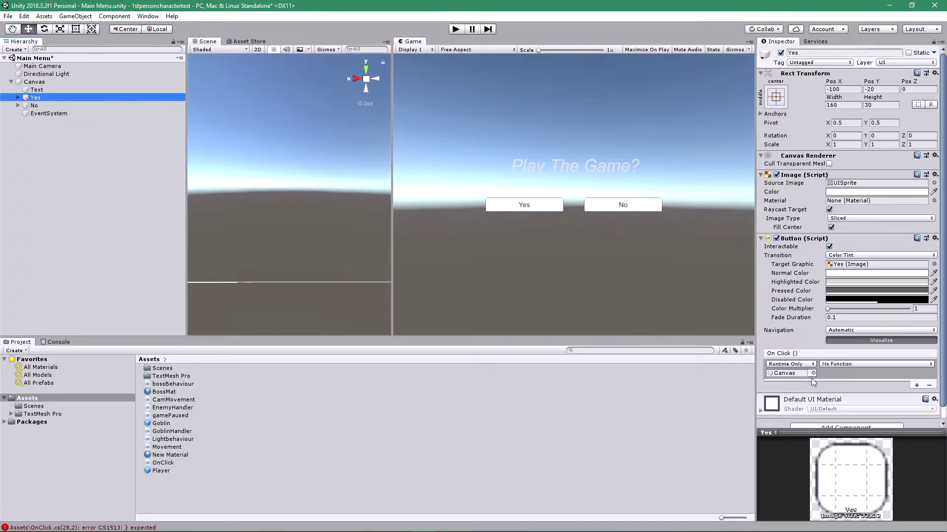
pyautogui.click(790, 373)
pyautogui.click(813, 373)
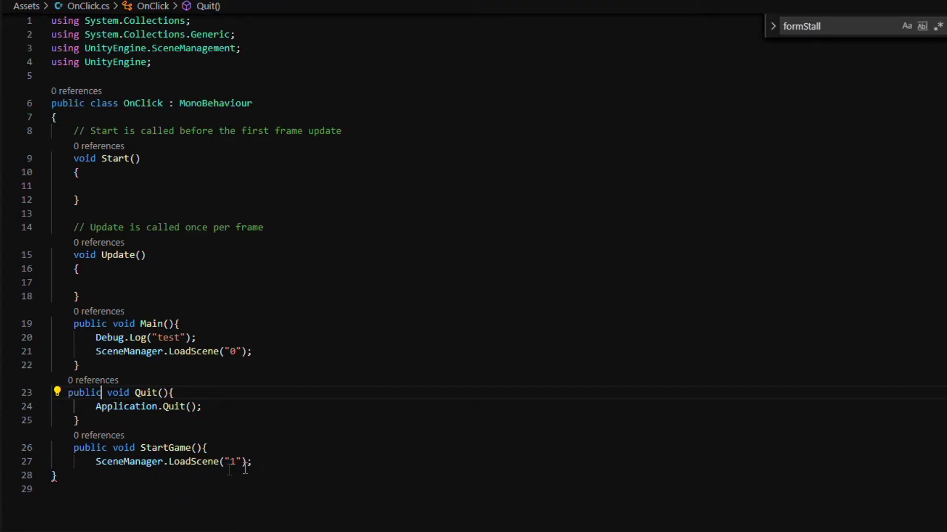
# In OnClick.cs, go to the end of the LoadScene("1") line inside StartGame()
pyautogui.click(251, 462)
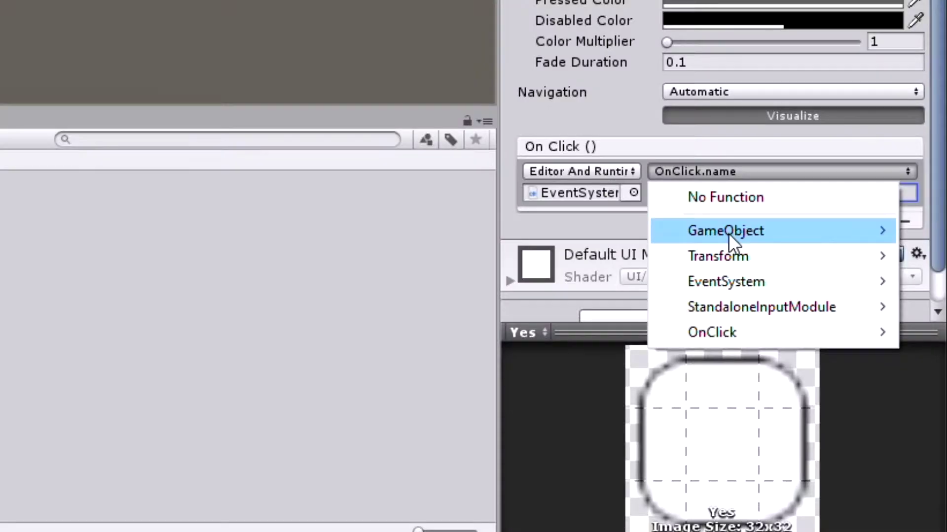
# Assign the OnClick script's StartGame() function to the Yes button's On Click event in Unity
pyautogui.moveTo(740, 331)
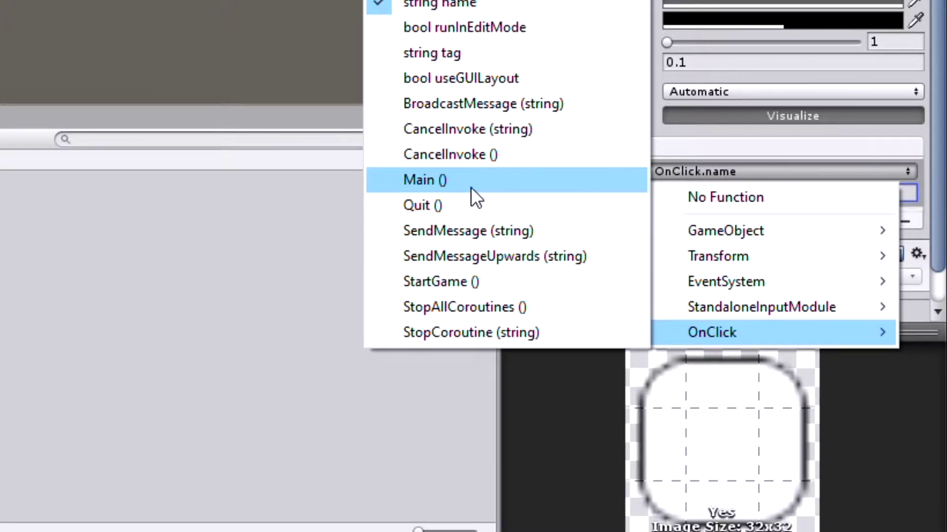
pyautogui.click(611, 282)
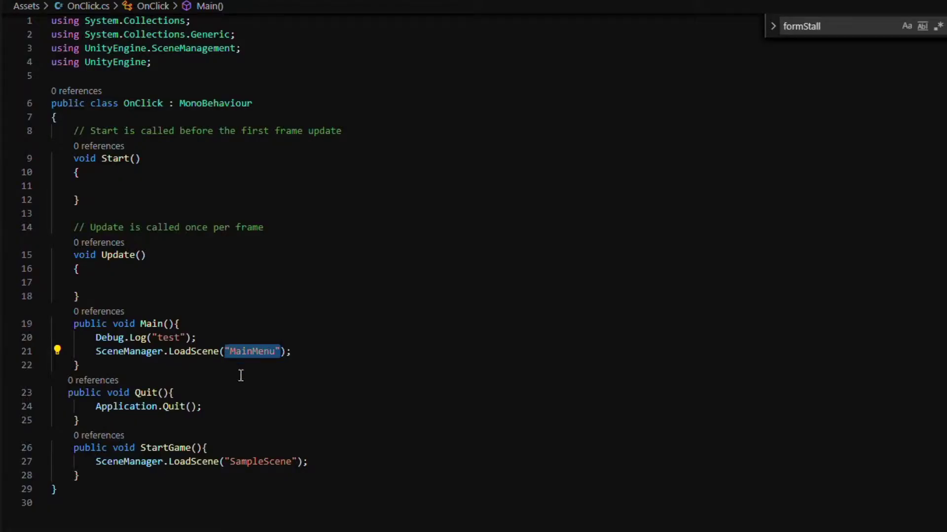
# In OnClick.cs, change the LoadScene arguments to the index 0 in Main() and 1 in StartGame()
pyautogui.write('0);')
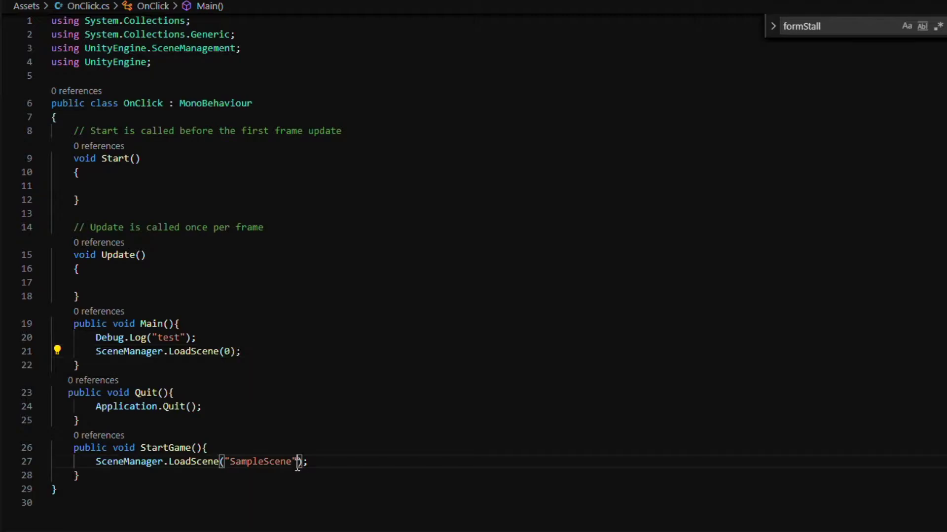
pyautogui.moveTo(297, 462); pyautogui.dragTo(225, 463)
pyautogui.write('1')
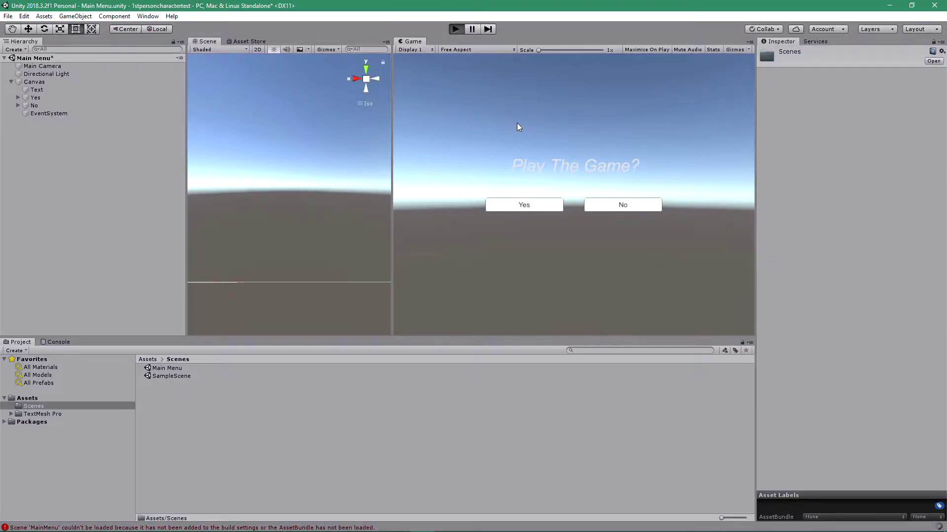
# Test the main menu in Unity's play mode by answering Yes to start the game, and call up the pause menu
pyautogui.click(524, 205)
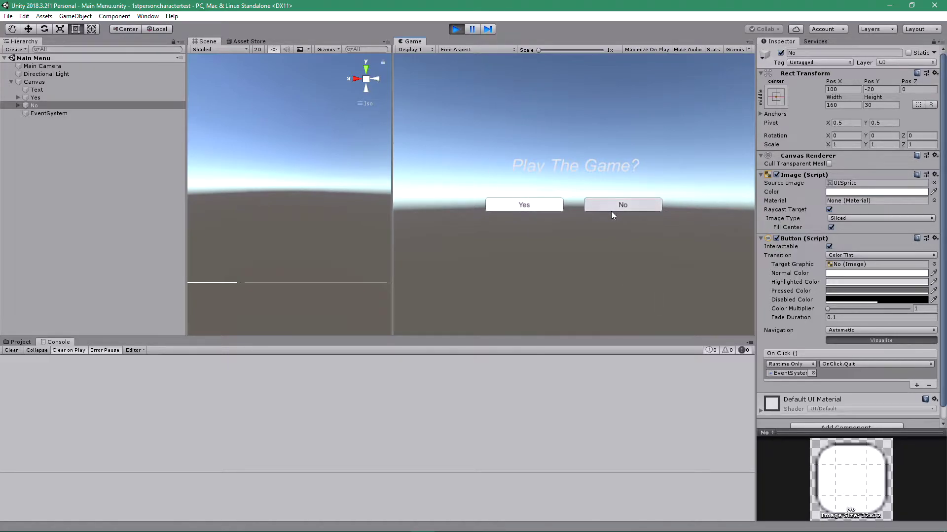
pyautogui.click(499, 204)
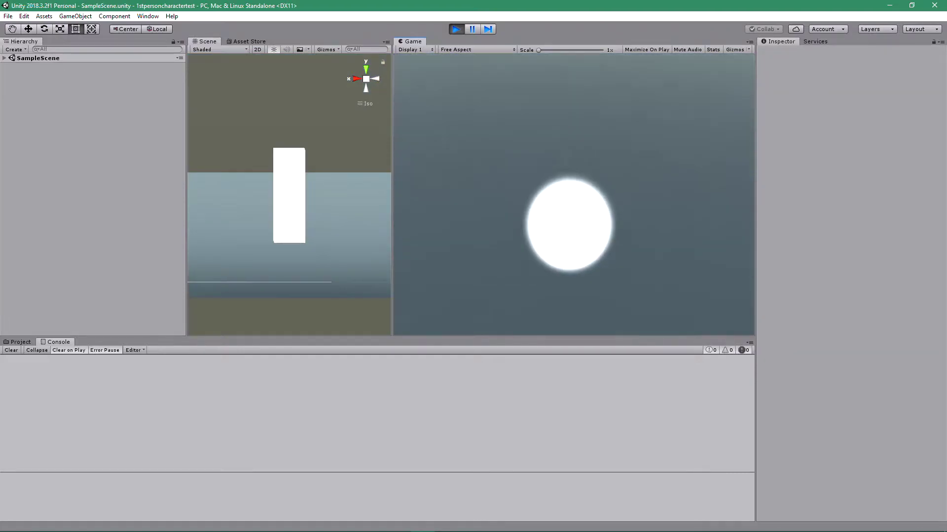
pyautogui.press('Escape')
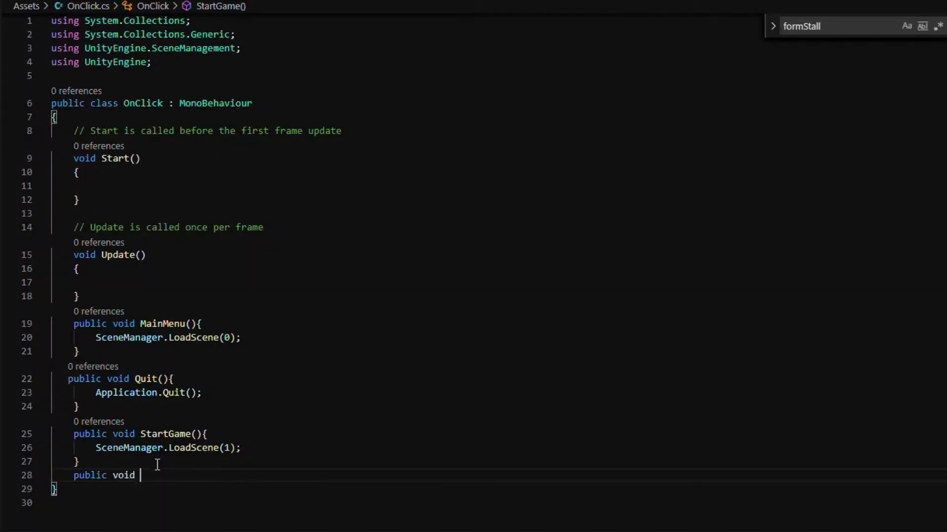
# In OnClick.cs, write a public unPause() method that sets GamePaused.gameIsPaused to the negation of GamePaused.gameIsPaused
pyautogui.write('unPause(){')
pyautogui.press('Return')
pyautogui.write('gamePaused.gameIsPaused=!gameIsPaused')
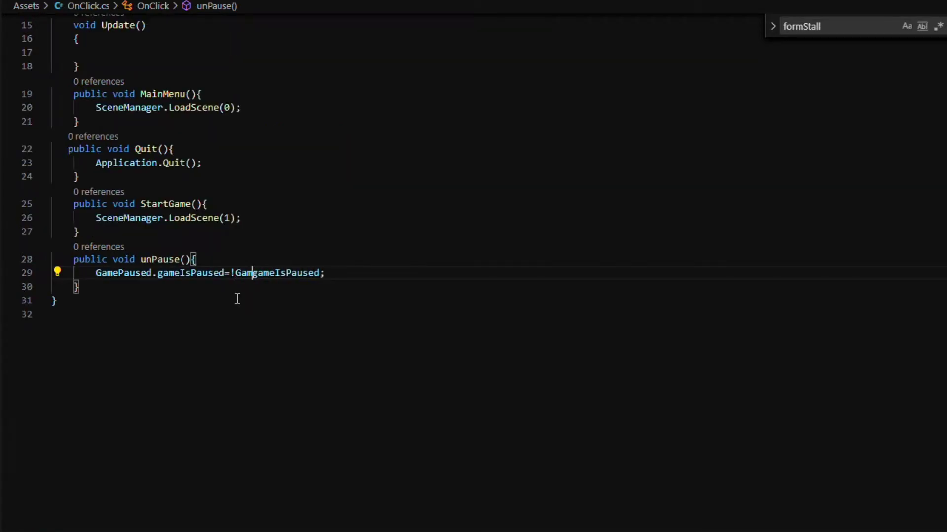
pyautogui.write('ePaus')
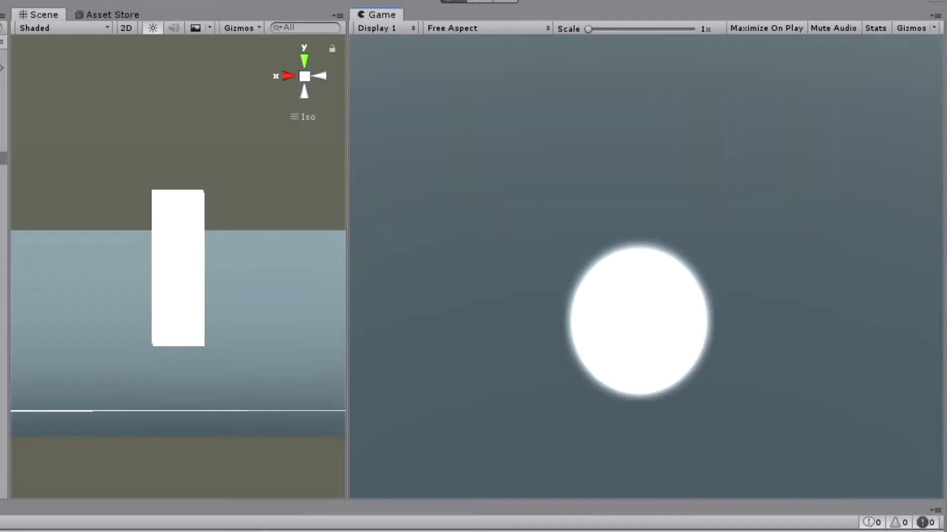
# Call up the pause menu in the running game in Unity
pyautogui.press('Escape')
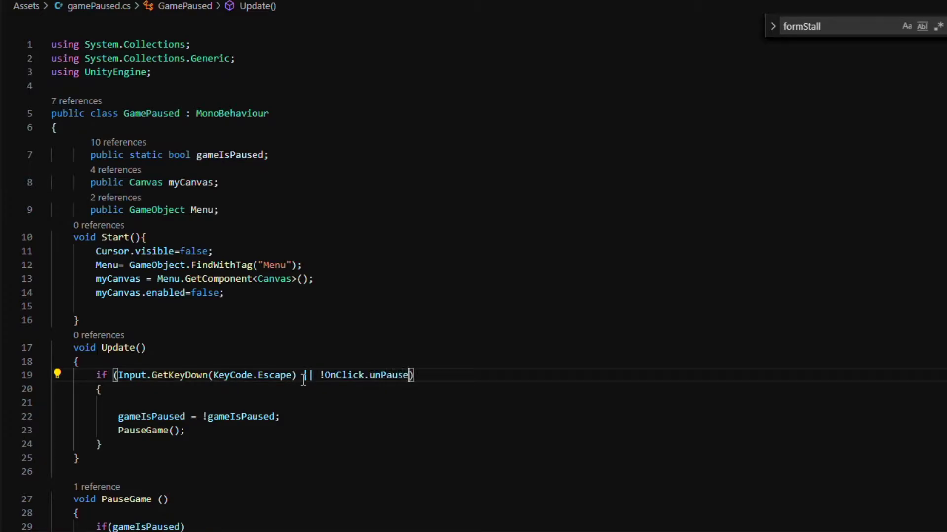
# In gamePaused.cs, copy !OnClick.unPauseButton from the if condition onto a new line below PauseGame(); and remove the pasted line's leading exclamation mark
pyautogui.moveTo(320, 376); pyautogui.dragTo(444, 376)
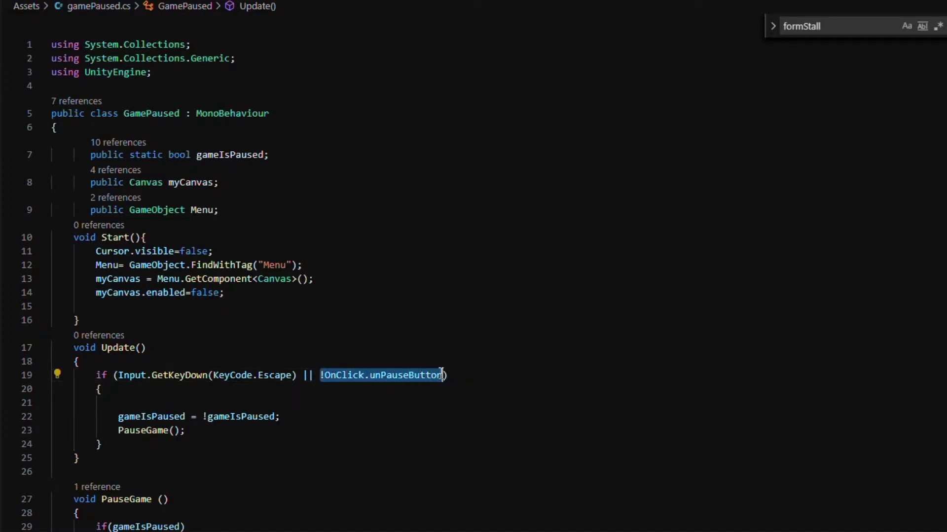
pyautogui.hotkey('ctrl', 'c')
pyautogui.click(280, 430)
pyautogui.press('Return')
pyautogui.hotkey('ctrl', 'v')
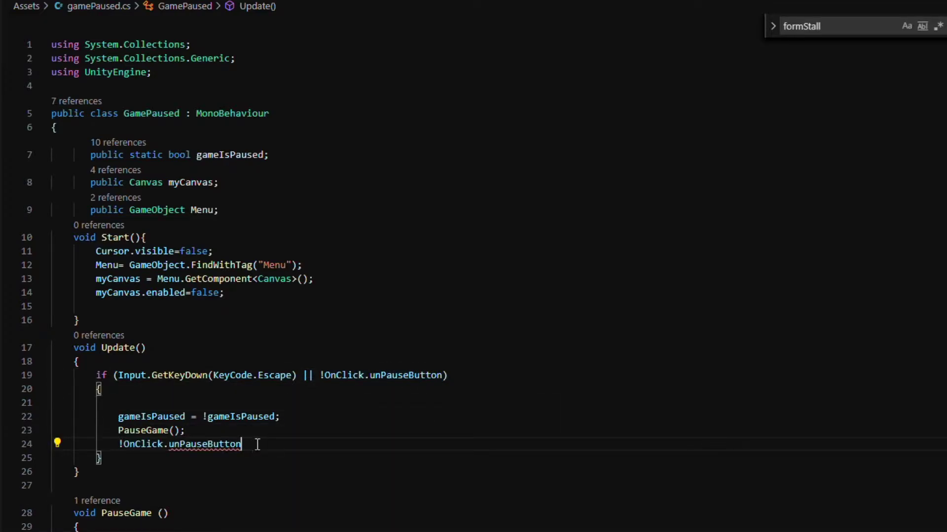
pyautogui.hotkey('ctrl', 'v')
pyautogui.click(124, 444)
pyautogui.press('BackSpace')
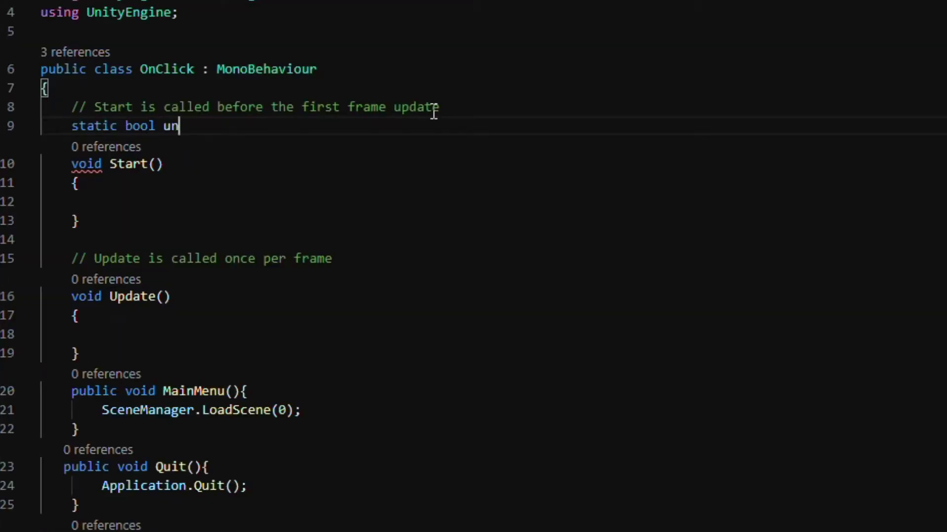
# Add the static bool unPauseButton to OnClick.cs, set it to false in unPause(), and reset it to true below PauseGame(); in gamePaused.cs
pyautogui.write('PauseButton=fa')
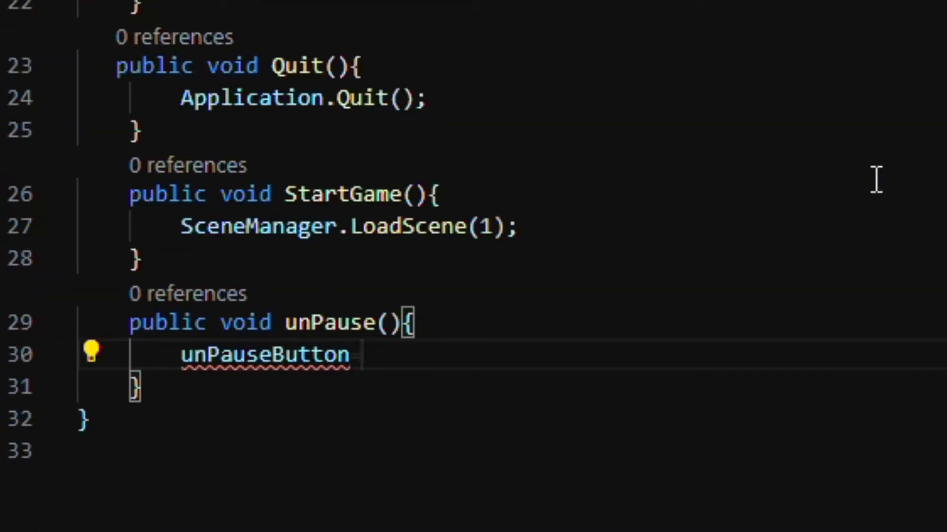
pyautogui.write('=false;')
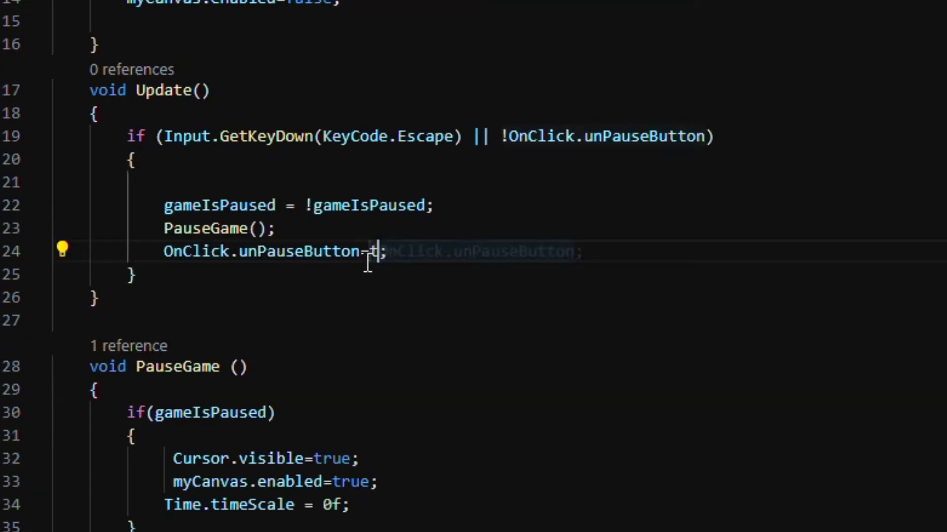
pyautogui.write('true;')
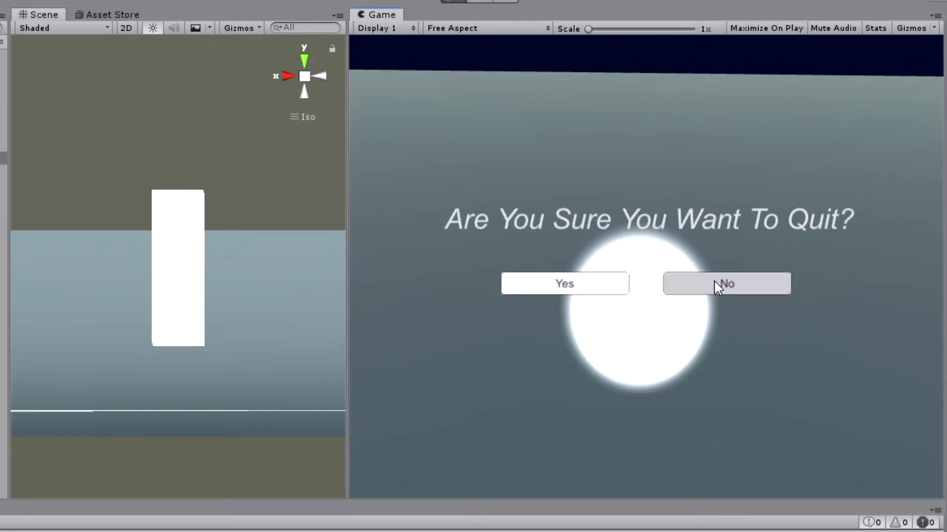
# Test No in the play-mode quit prompt; in the development build, start the game, call up the quit prompt and answer it
pyautogui.click(716, 283)
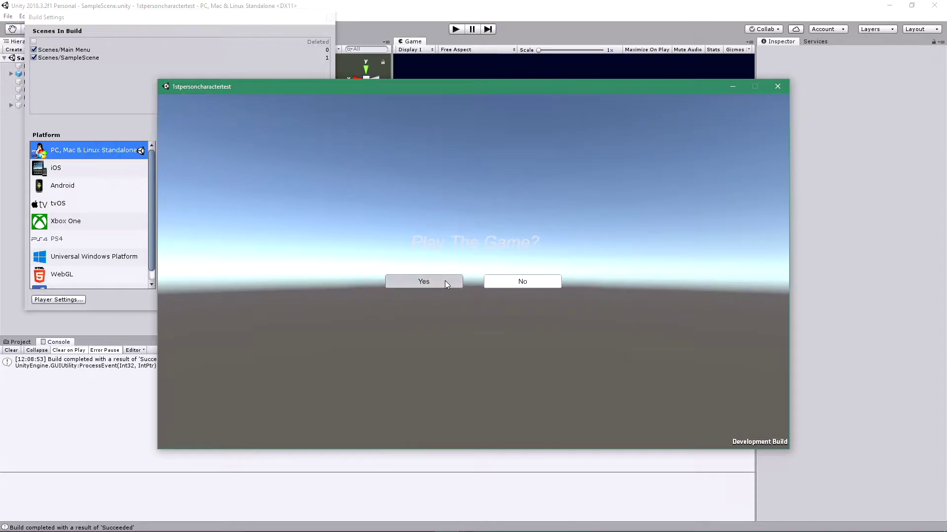
pyautogui.click(444, 280)
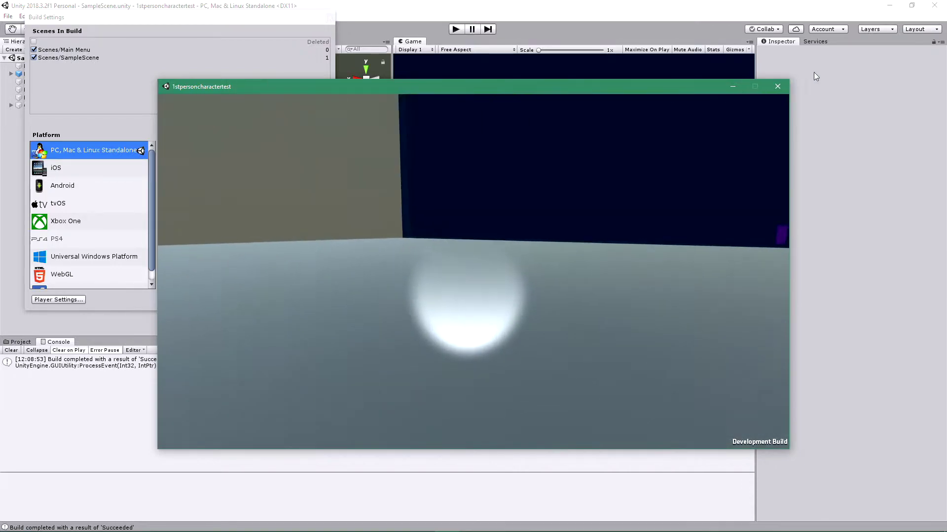
pyautogui.press('Escape')
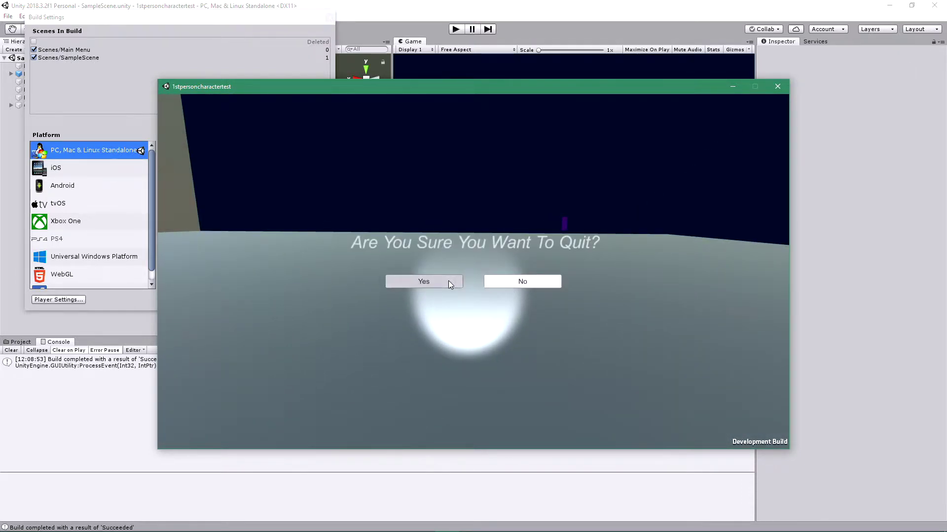
pyautogui.click(527, 281)
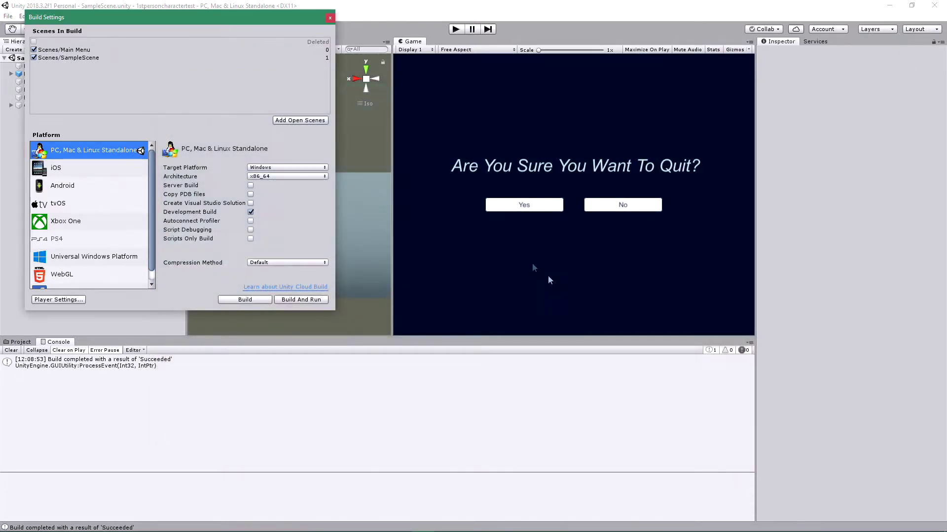
# Switch to File Explorer, open the Unity Builds folder on FileStore (G:) and launch 1stpersoncharactertest.exe
pyautogui.click(300, 300)
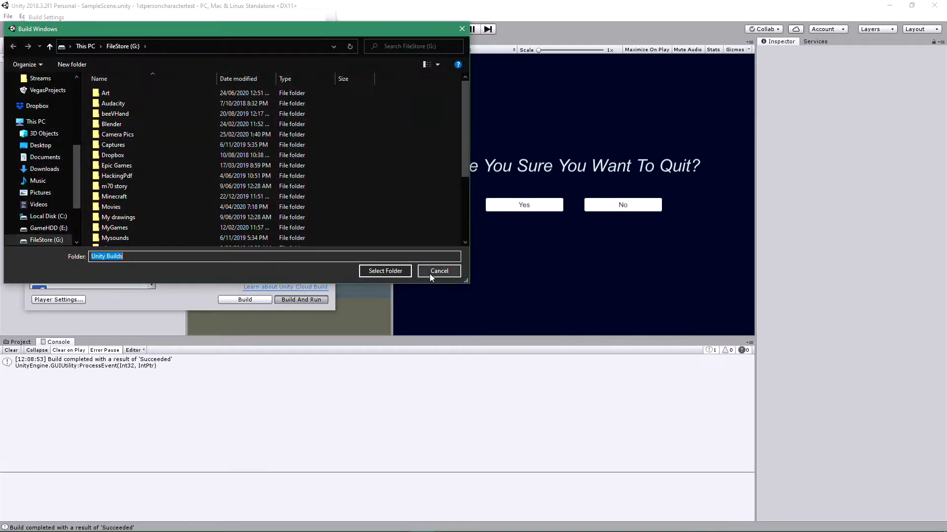
pyautogui.click(431, 271)
pyautogui.click(157, 522)
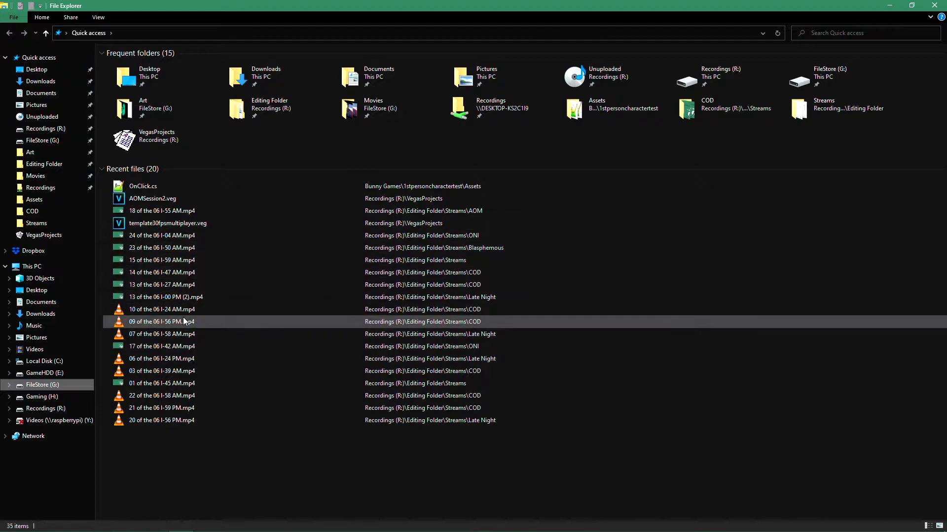
pyautogui.click(72, 388)
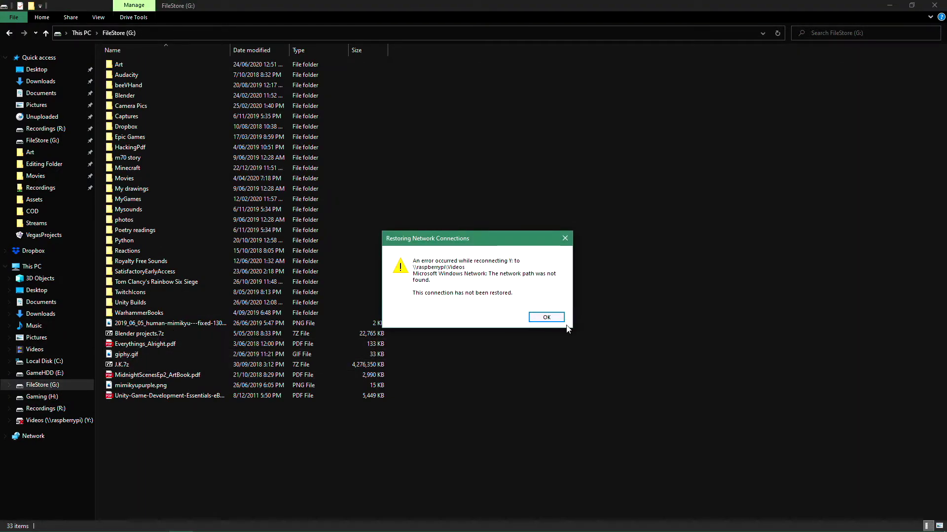
pyautogui.click(546, 317)
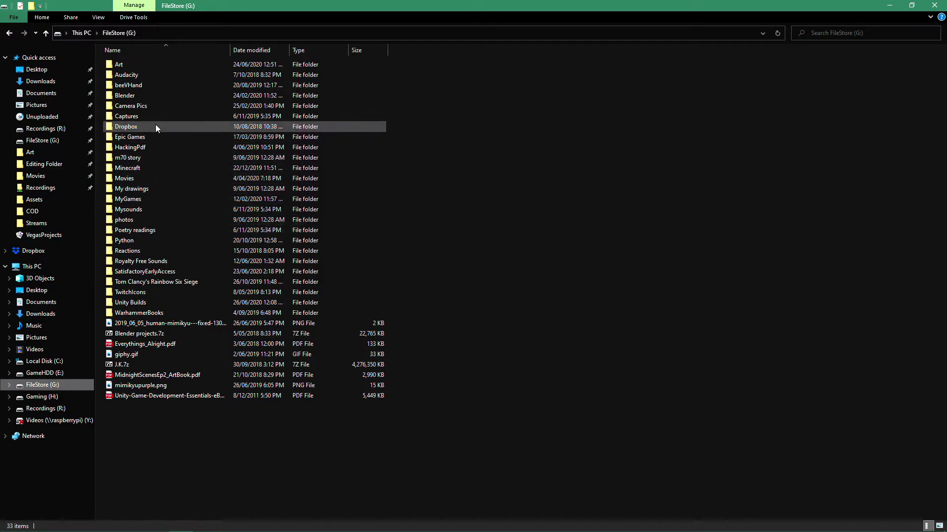
pyautogui.doubleClick(161, 306)
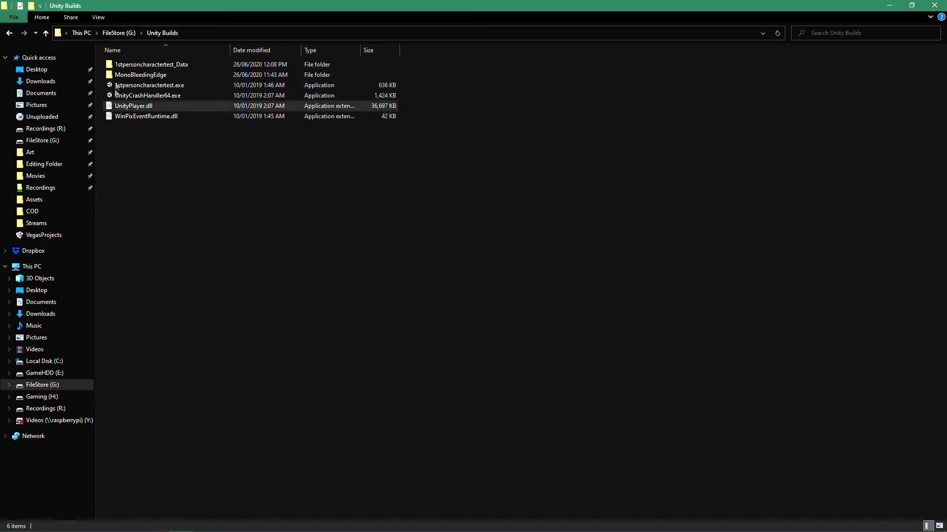
pyautogui.doubleClick(164, 84)
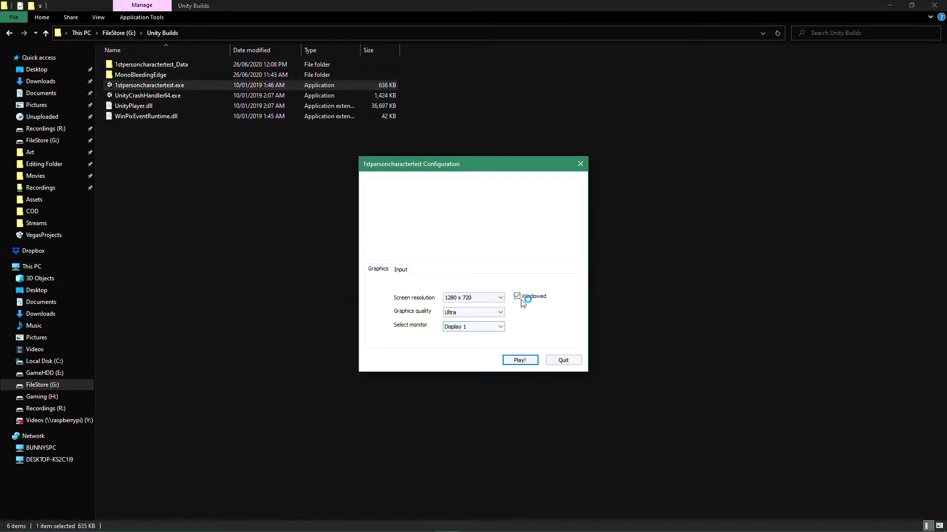
# Choose a screen resolution for the standalone game, start it from its main menu and call up the pause menu
pyautogui.click(487, 298)
pyautogui.click(475, 362)
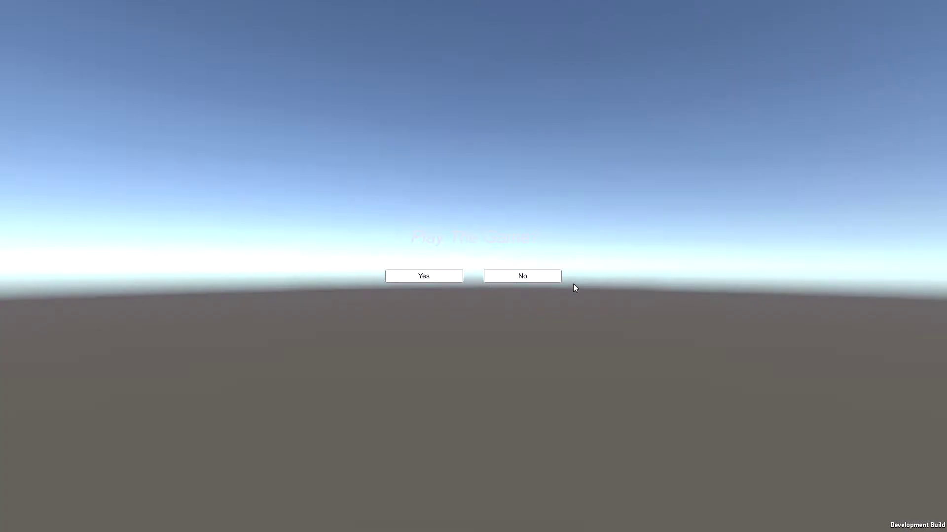
pyautogui.click(423, 276)
pyautogui.press('Escape')
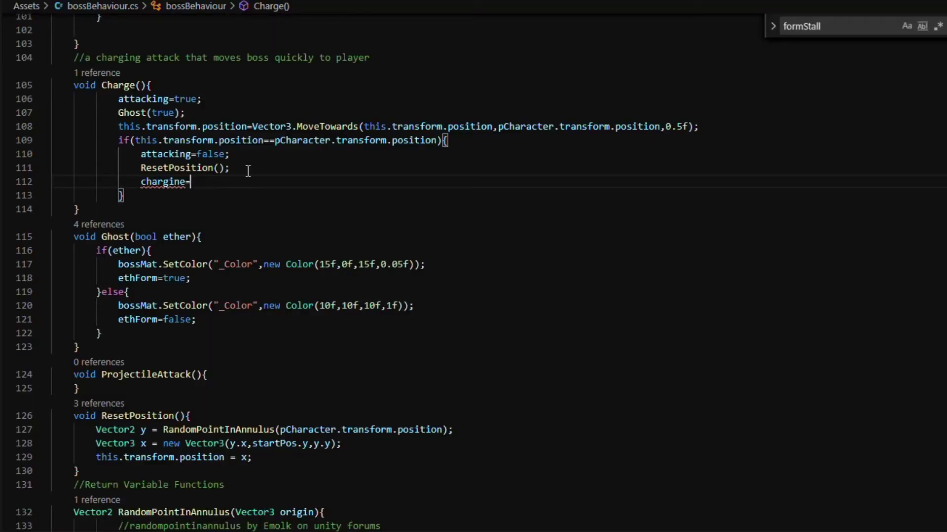
# In Charge() of bossBehaviour.cs, clear the unfinished chargine= line below ResetPosition(); and restore it as chargine=false;
pyautogui.moveTo(220, 181); pyautogui.dragTo(141, 182)
pyautogui.press('BackSpace')
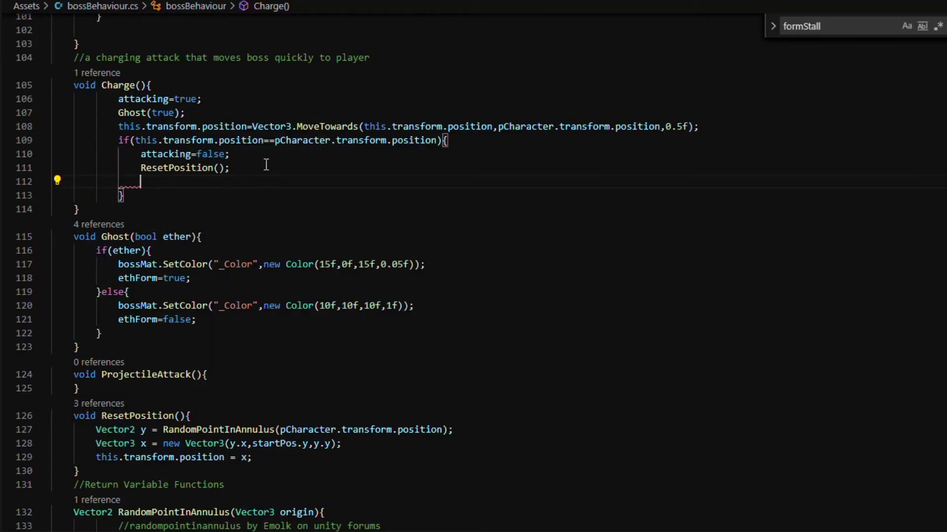
pyautogui.hotkey('ctrl', 'z')
pyautogui.hotkey('ctrl', 'z')
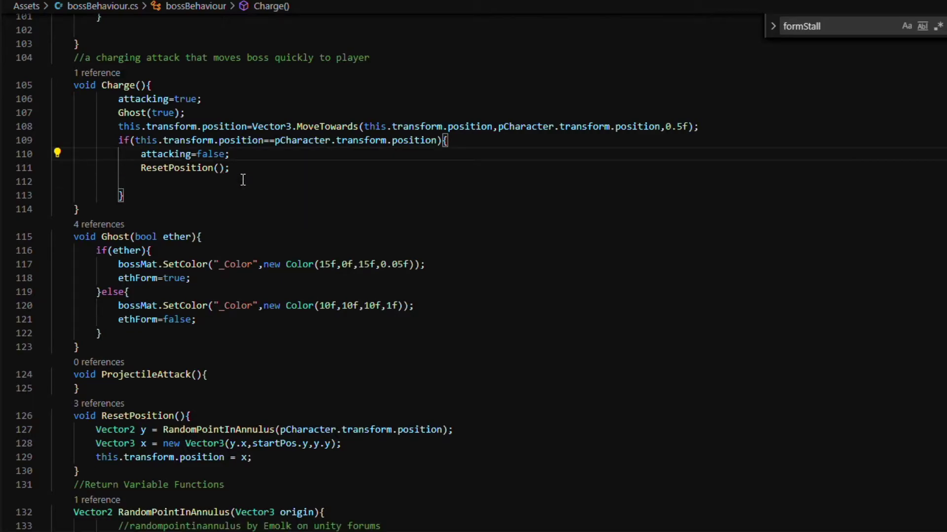
pyautogui.hotkey('ctrl', 'z')
# Declare public bool charging=false; on a new line below the previousCount variable
pyautogui.scroll(20, 258, 214)
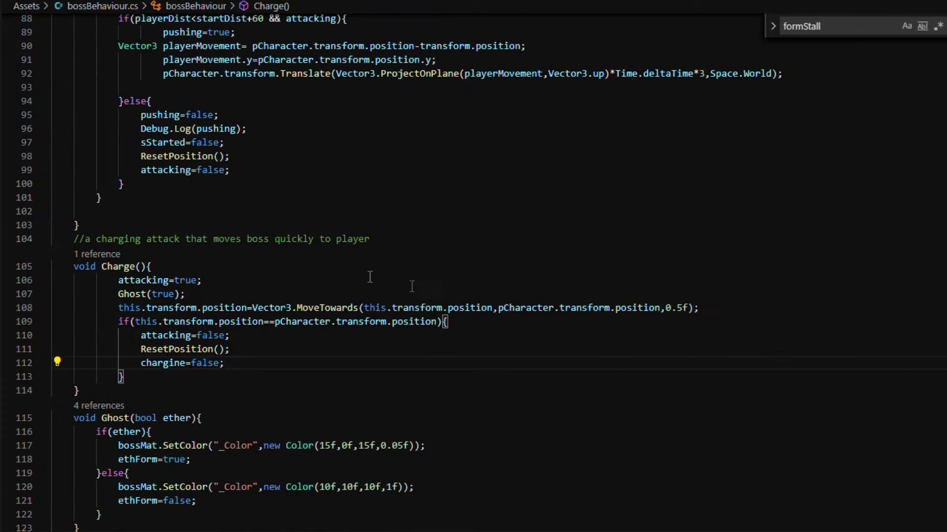
pyautogui.click(253, 365)
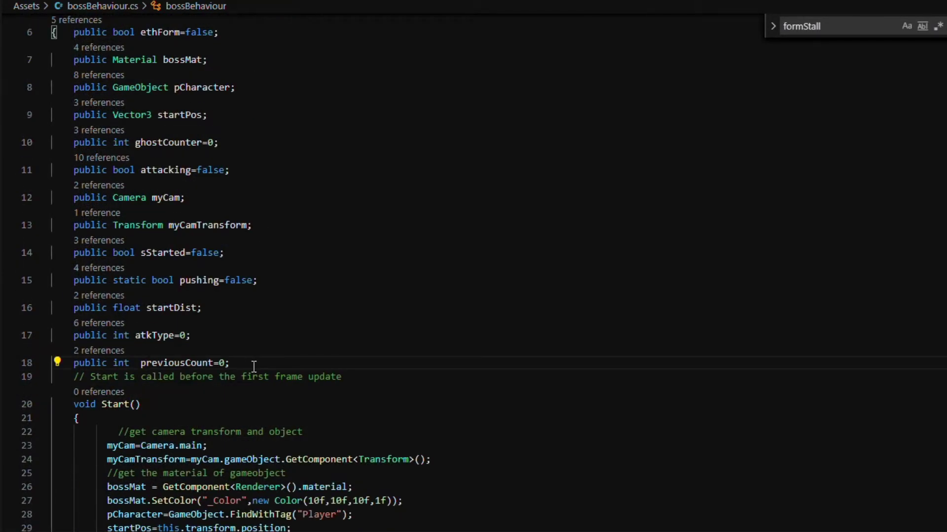
pyautogui.press('Return')
pyautogui.write('public bool')
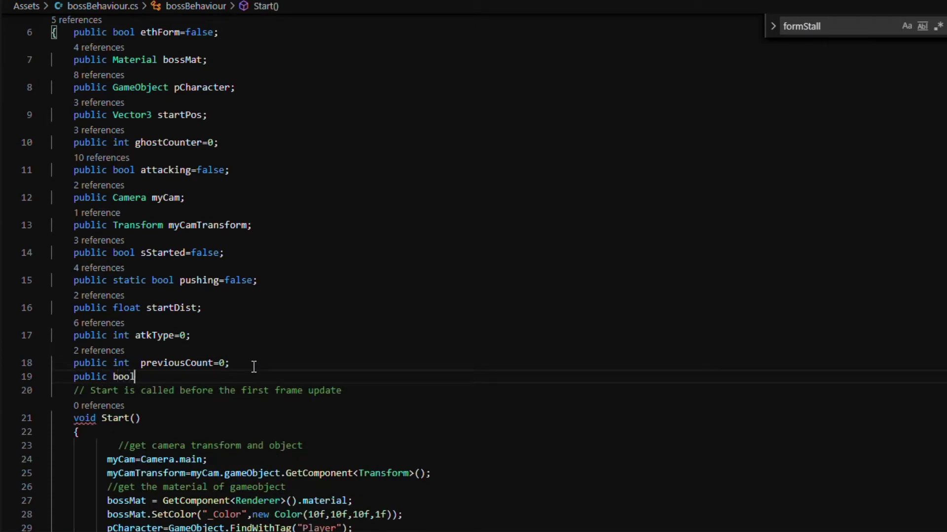
pyautogui.write('ing=false')
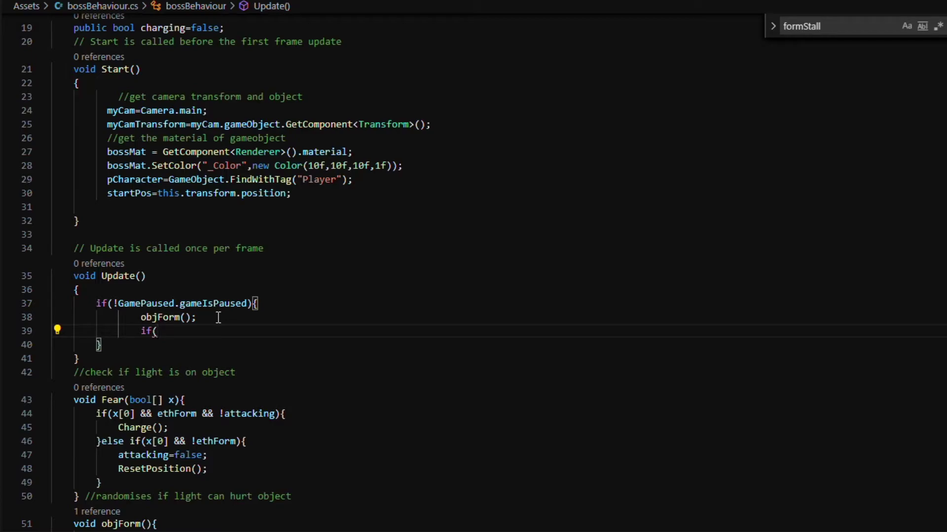
# In Update(), add an if(charging) block that calls Charge(); below objForm();
pyautogui.write('{')
pyautogui.press('Return')
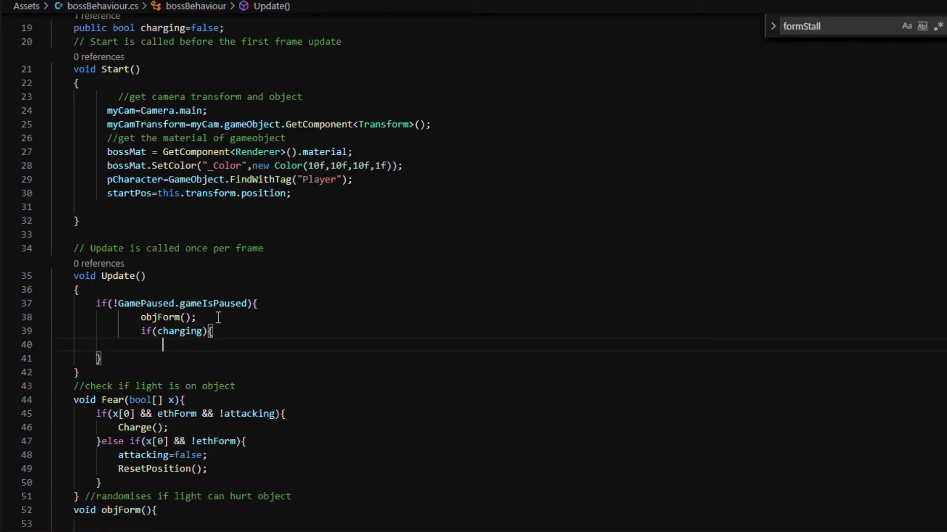
pyautogui.write('Charge();')
pyautogui.press('Return')
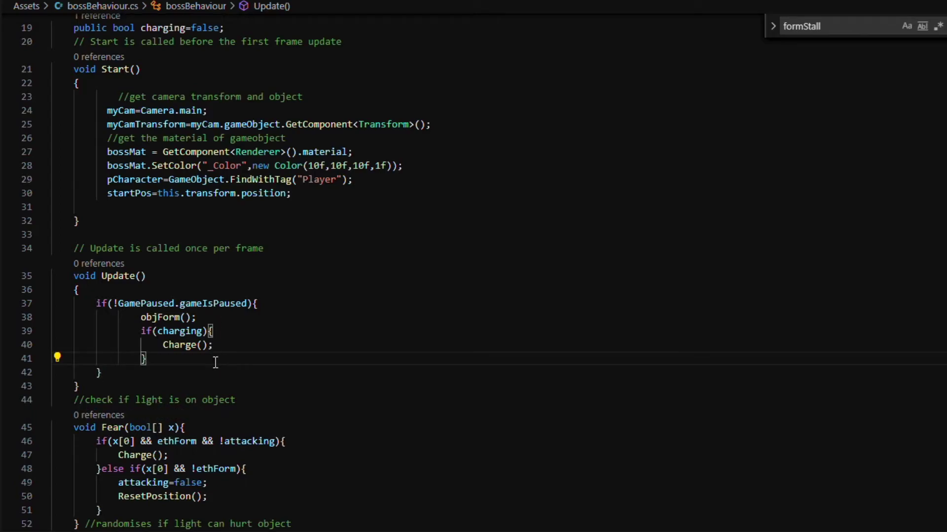
# In Fear(), replace the Charge(); call in the first if block with charging=true;
pyautogui.scroll(-5, 215, 362)
pyautogui.moveTo(173, 201); pyautogui.dragTo(117, 201)
pyautogui.write('c')
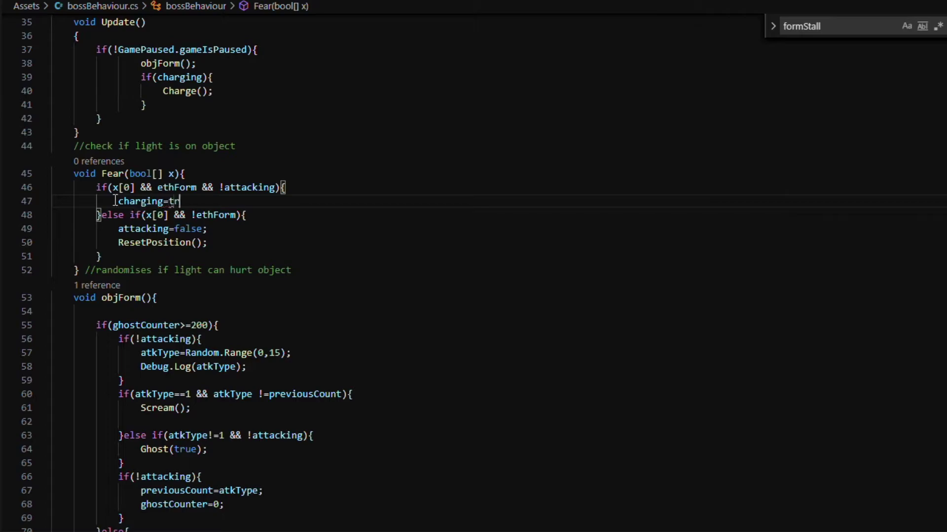
# Replace the this.transform.localScale line in Charge() with Ghost()'s first bossMat.SetColor line, changing its green and blue components to 50
pyautogui.scroll(-20, 116, 201)
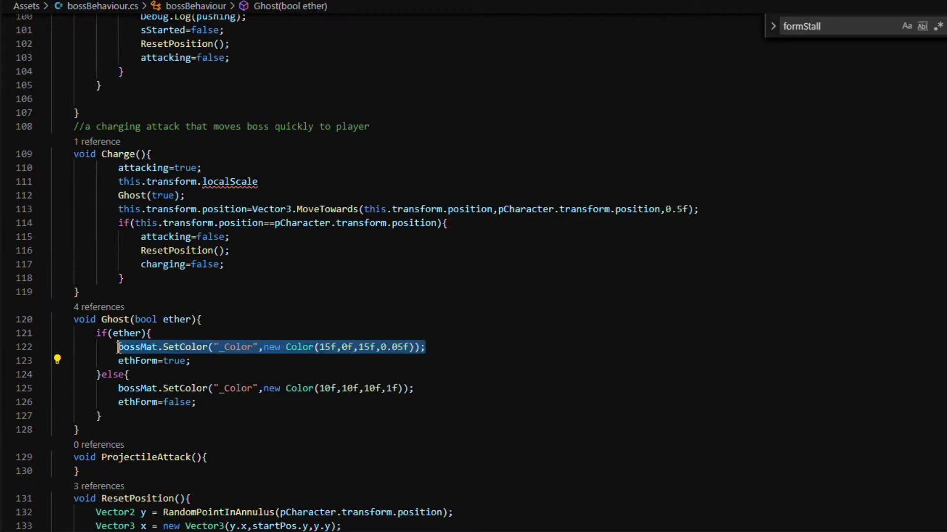
pyautogui.click(295, 181)
pyautogui.hotkey('shift', 'Home')
pyautogui.write('bossMat.SetColor("_Color",new Color(15f,0f,15f,0.05f));')
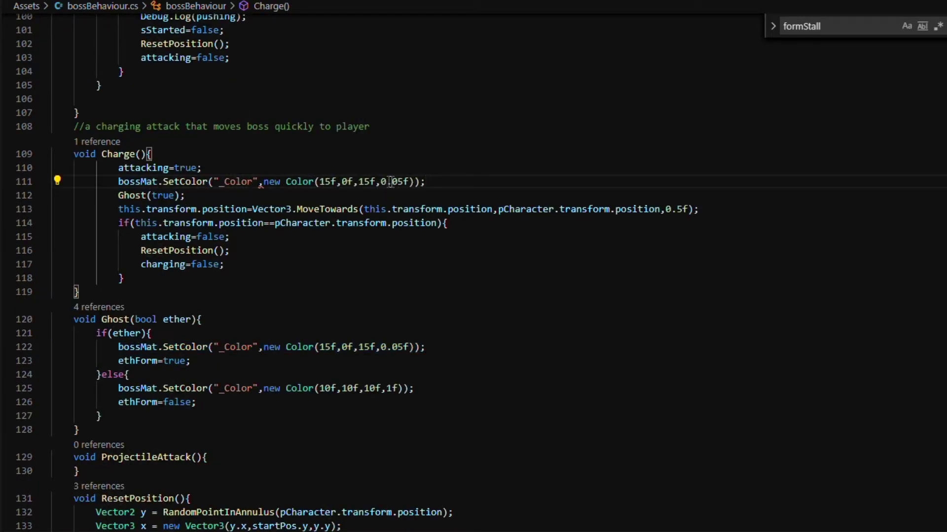
pyautogui.doubleClick(363, 182)
pyautogui.write('50')
pyautogui.moveTo(345, 182); pyautogui.dragTo(348, 182)
pyautogui.write('50')
# Cut the bossMat.SetColor line from Charge() and tidy the blank line below attacking=true;
pyautogui.press('End')
pyautogui.hotkey('shift', 'Home')
pyautogui.hotkey('ctrl', 'x')
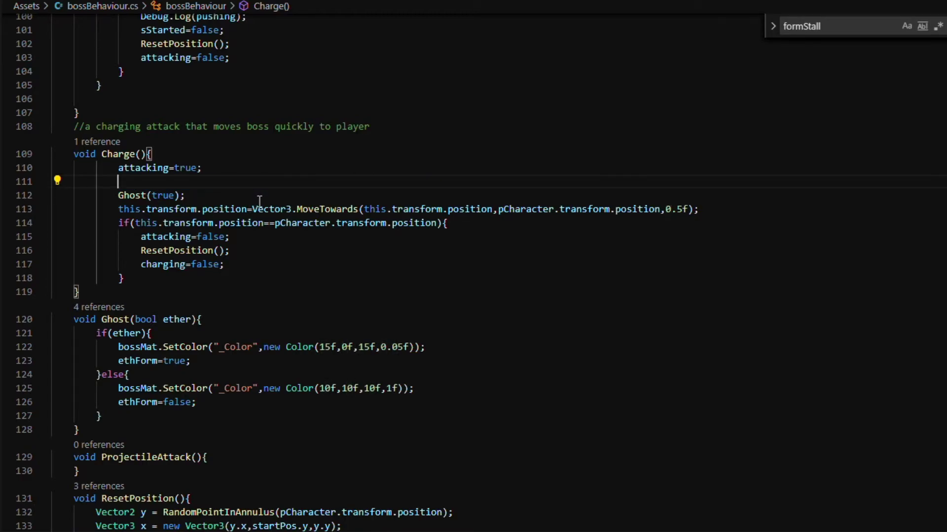
pyautogui.press('BackSpace')
pyautogui.click(239, 180)
pyautogui.press('Return')
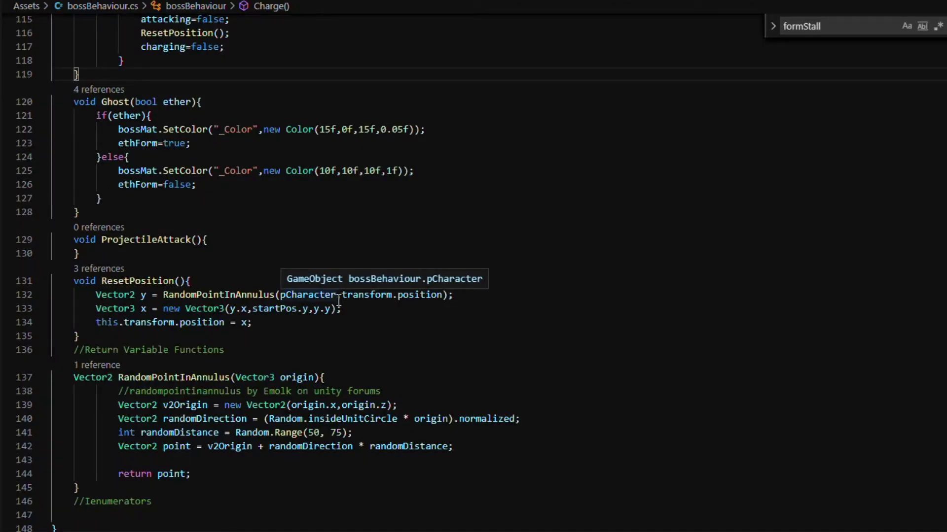
# In ResetPosition(), replace the pCharacter.transform.position argument of RandomPointInAnnulus with startPos
pyautogui.moveTo(442, 294); pyautogui.dragTo(281, 299)
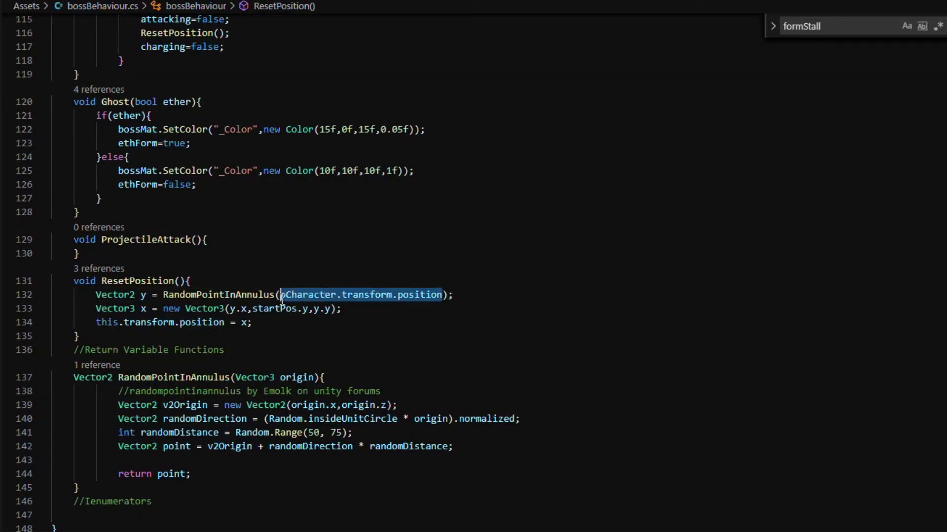
pyautogui.write('st')
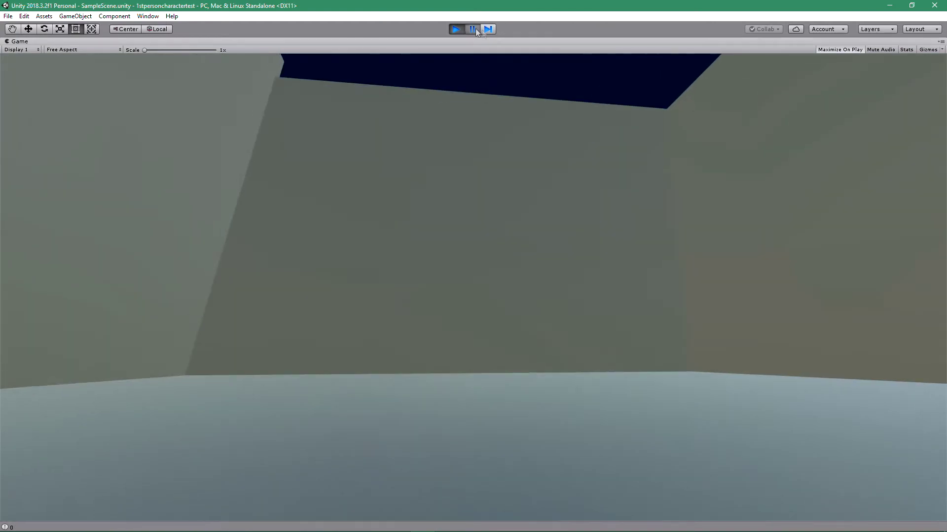
# In Unity, pause the running game and frame the Boss object in the Scene view to check its position in the arena
pyautogui.click(474, 30)
pyautogui.doubleClick(49, 97)
pyautogui.keyDown('alt'); pyautogui.moveTo(320, 224); pyautogui.dragTo(547, 256); pyautogui.keyUp('alt')
pyautogui.scroll(-15, 335, 216)
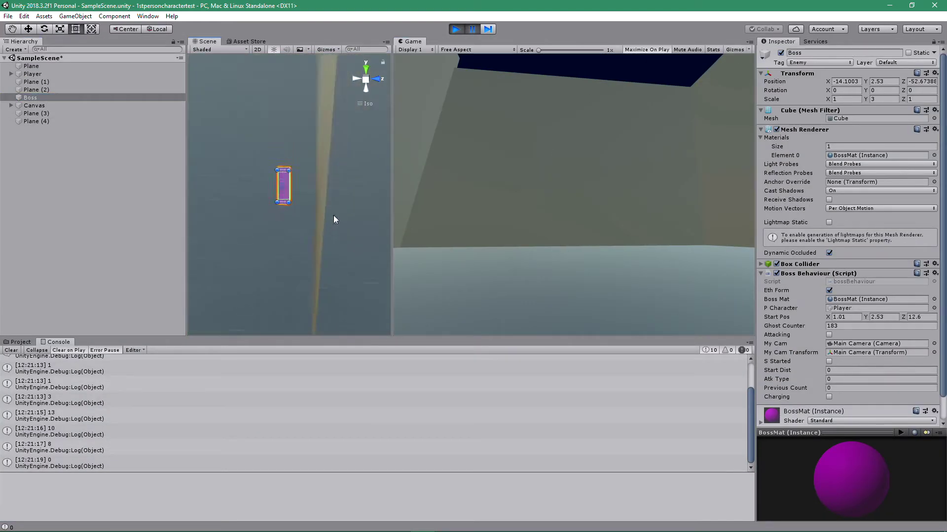
# Adjust the Transform positions of Plane (1) and Plane (2)
pyautogui.click(52, 85)
pyautogui.moveTo(898, 83); pyautogui.dragTo(860, 83)
pyautogui.click(121, 90)
pyautogui.moveTo(910, 82); pyautogui.dragTo(854, 105)
# Set the Z rotation of Plane (3) to 270
pyautogui.click(37, 113)
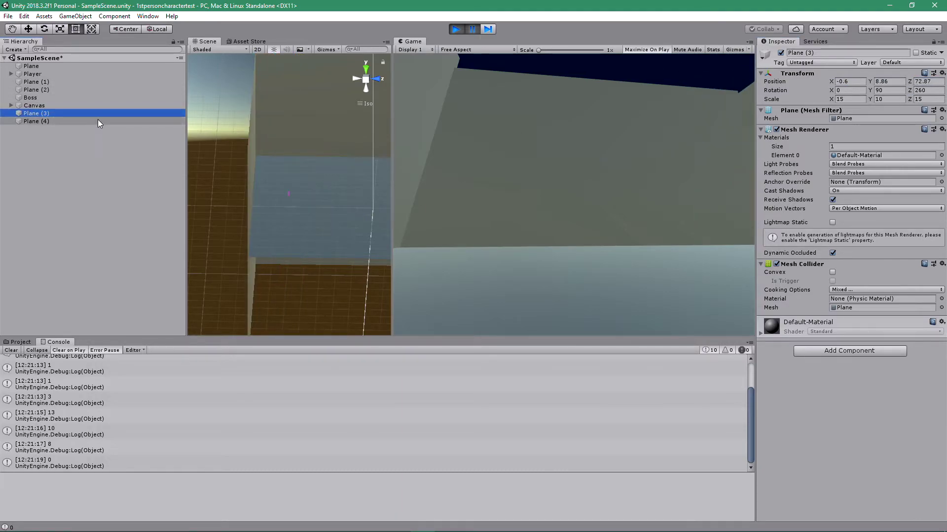
pyautogui.click(926, 91)
pyautogui.write('280')
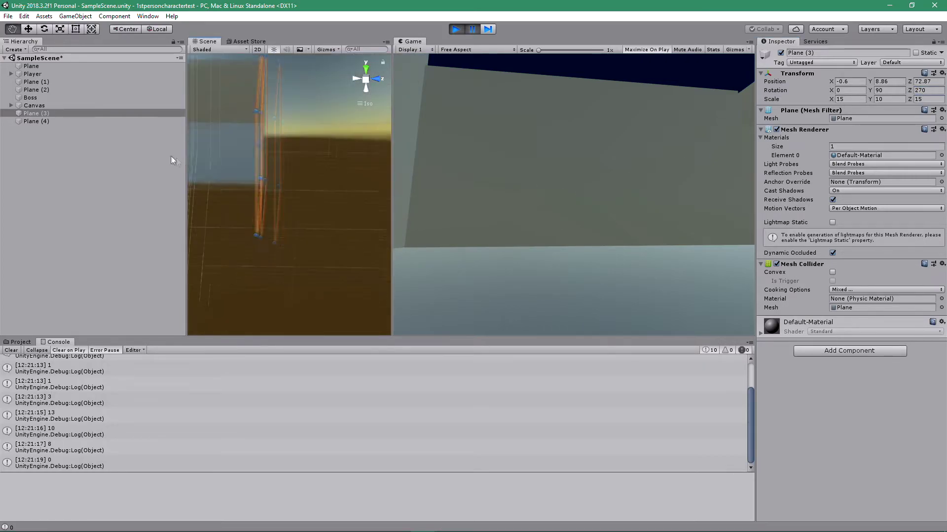
# Select Plane (4), restart play mode and walk forward in the game to test the arena and the boss
pyautogui.click(79, 122)
pyautogui.click(457, 31)
pyautogui.click(457, 30)
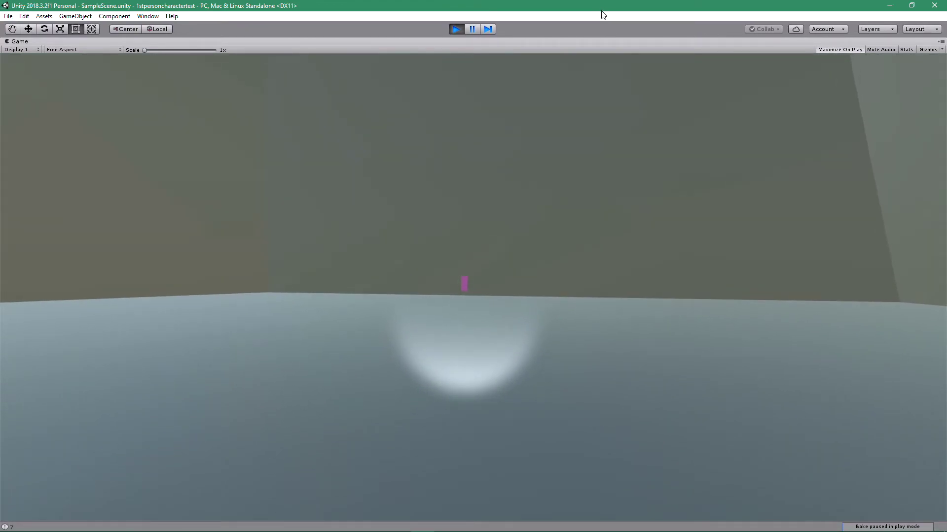
pyautogui.press('w')
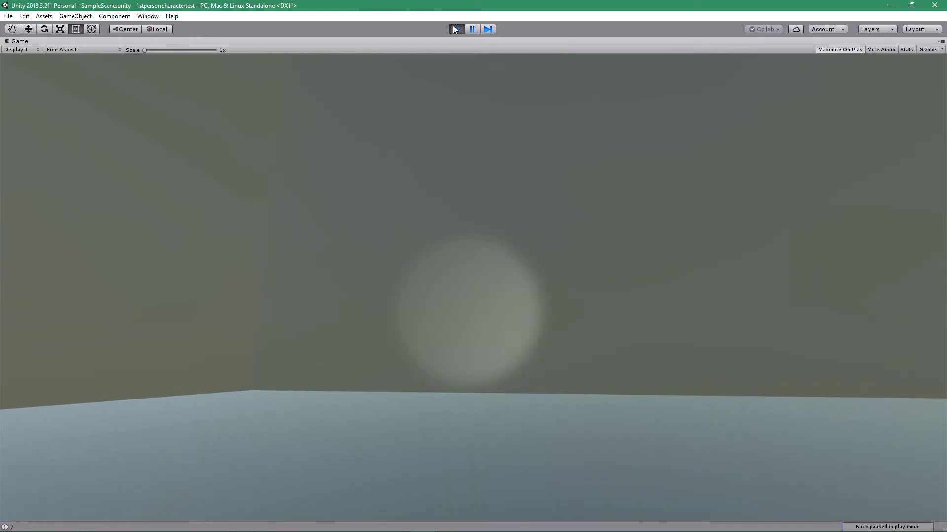
# Stop play mode, return to the Unity editor and select the ground Plane
pyautogui.click(454, 30)
pyautogui.hotkey('alt', 'Tab')
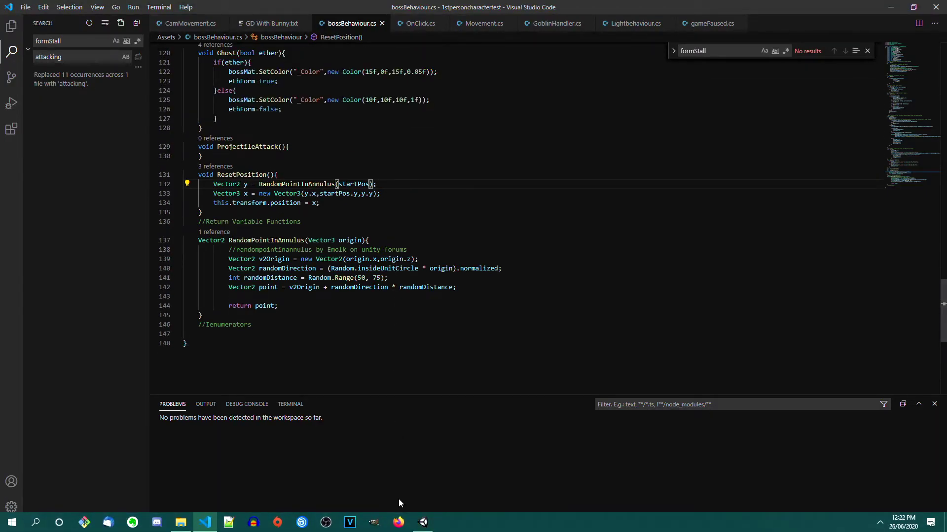
pyautogui.click(423, 526)
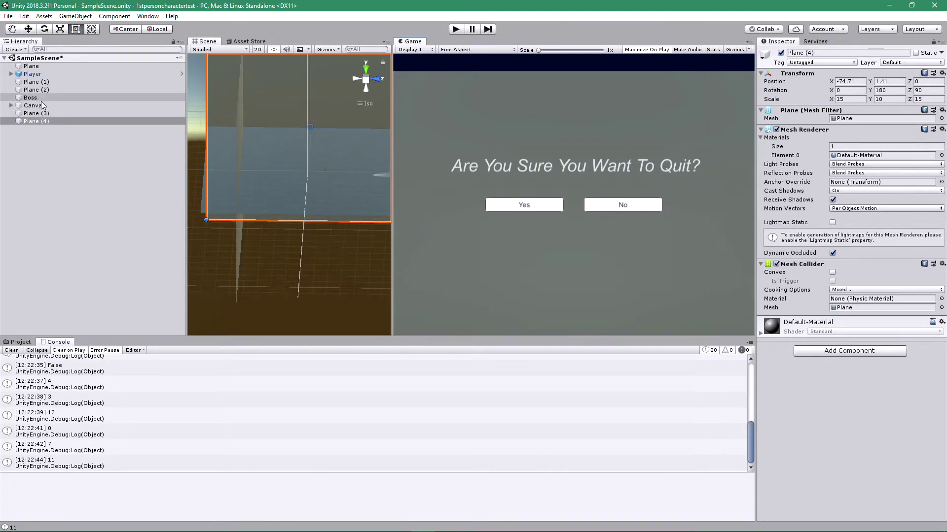
pyautogui.click(47, 69)
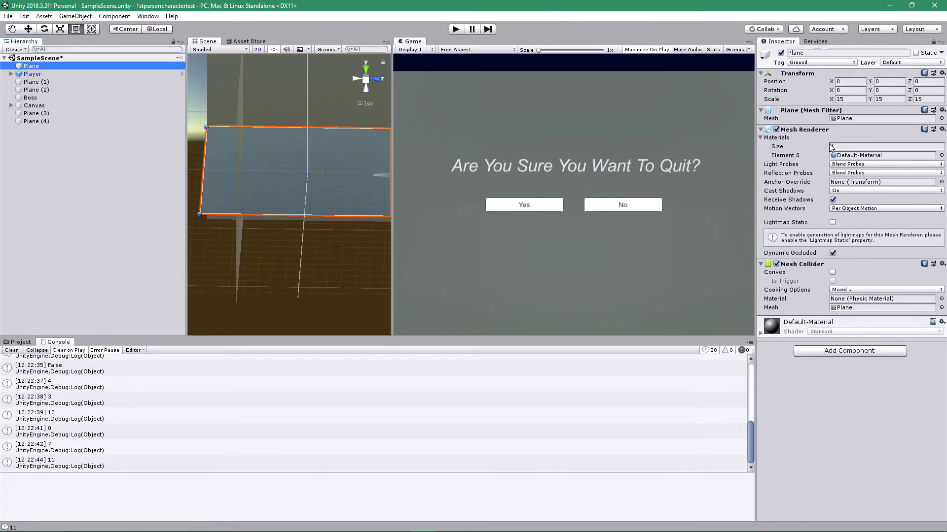
# Try a scale of 20 on all axes for the ground Plane and check it against the walls
pyautogui.click(849, 99)
pyautogui.write('20')
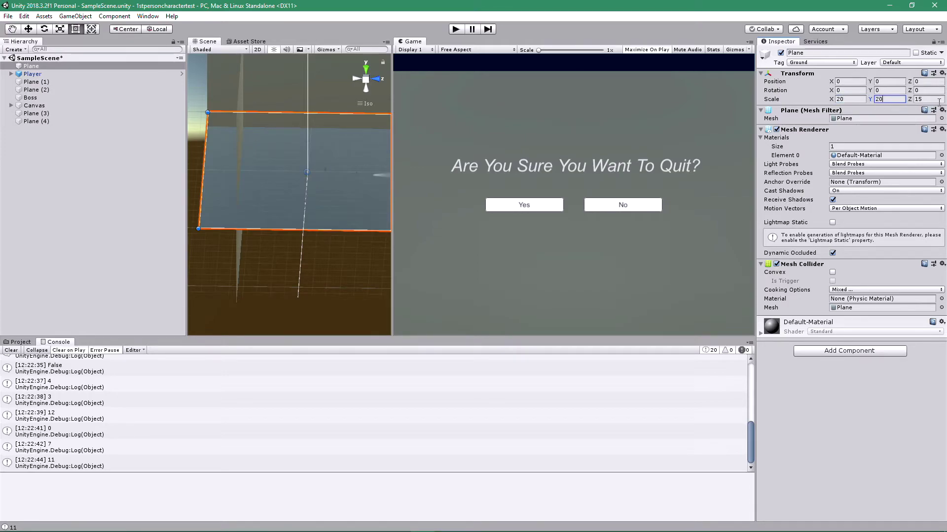
pyautogui.write('20')
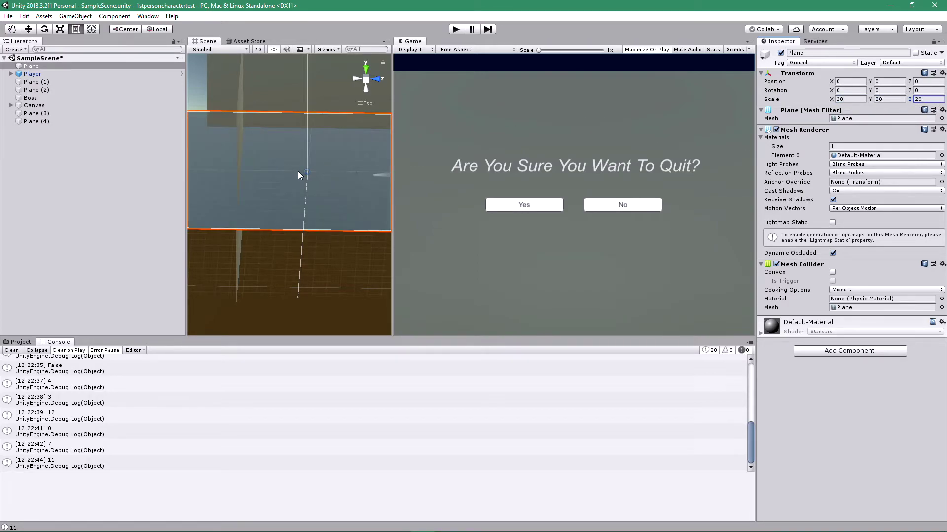
pyautogui.scroll(-9, 291, 182)
pyautogui.scroll(10, 291, 182)
pyautogui.scroll(-5, 292, 181)
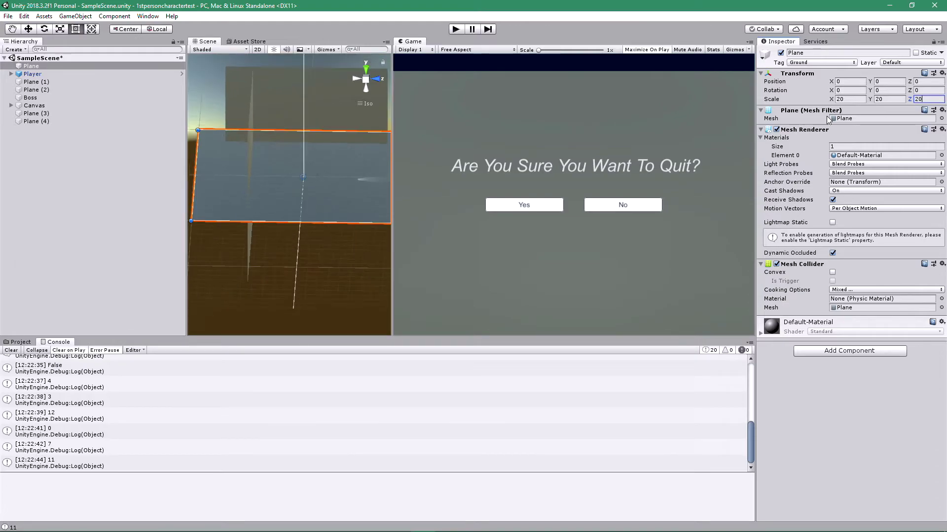
# Set the ground Plane's scale to 17 on X, Y and Z
pyautogui.write('1')
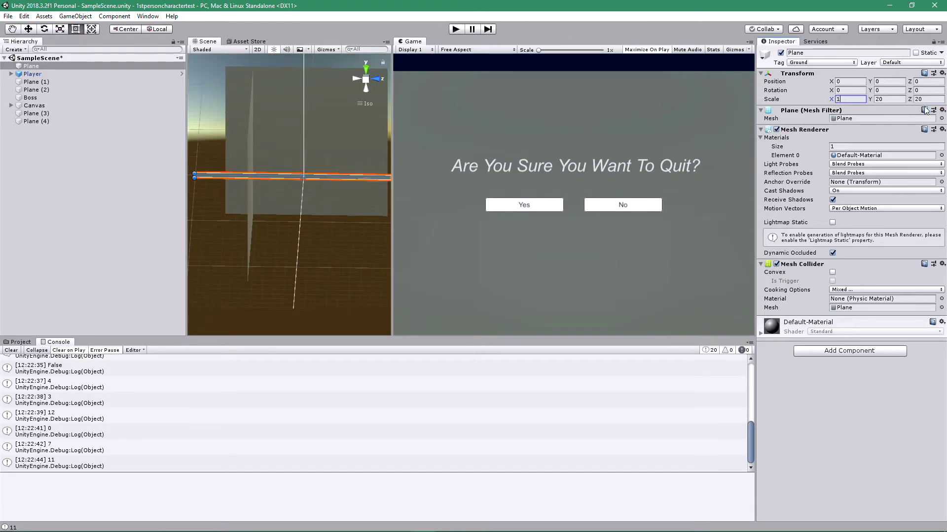
pyautogui.write('7')
pyautogui.click(890, 99)
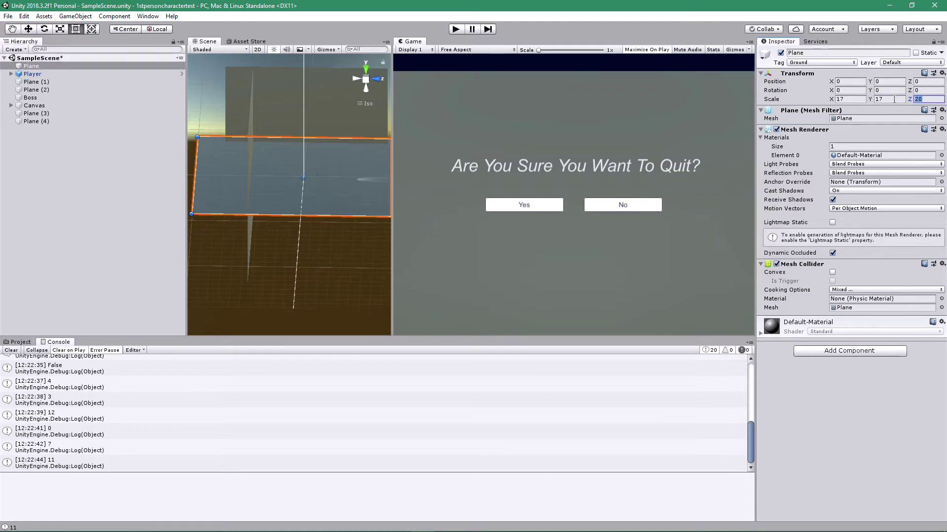
pyautogui.write('17')
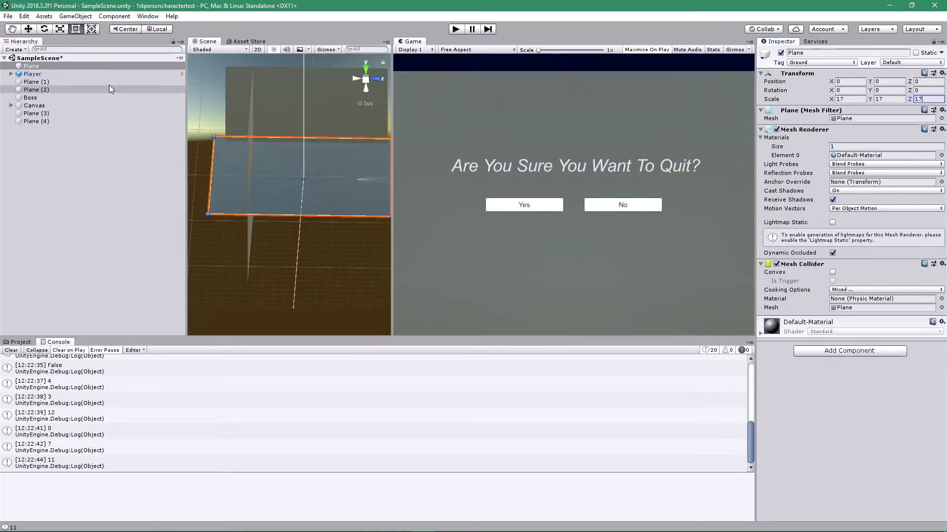
# Set the scale of Plane (1) and Plane (2) to 17 on all three axes
pyautogui.click(109, 82)
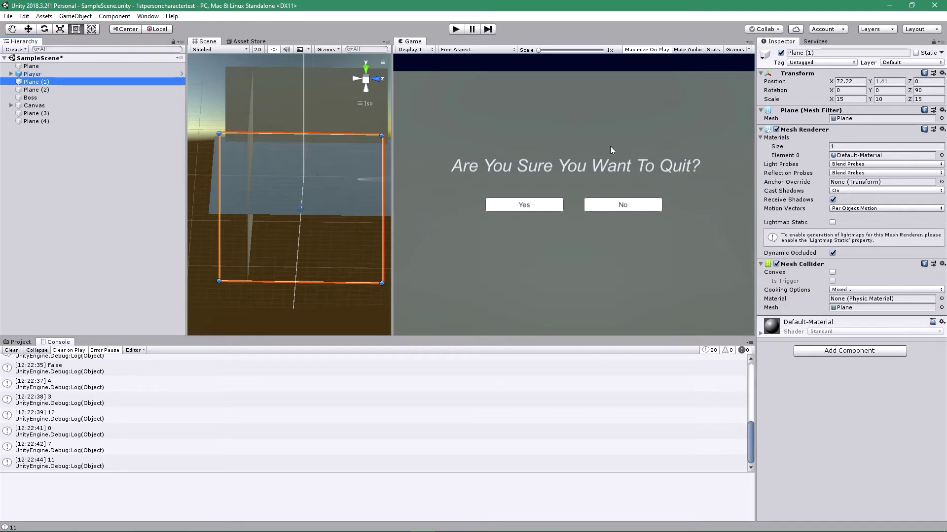
pyautogui.click(833, 99)
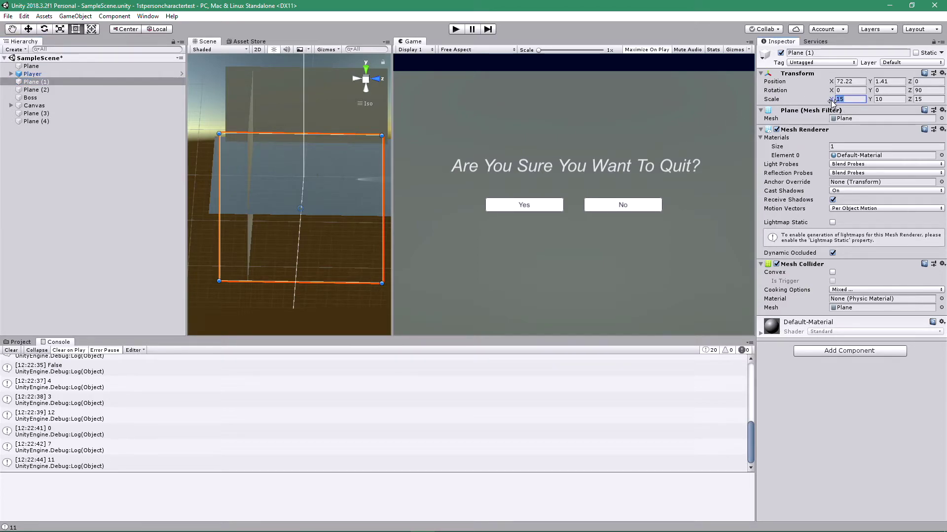
pyautogui.write('17')
pyautogui.click(878, 100)
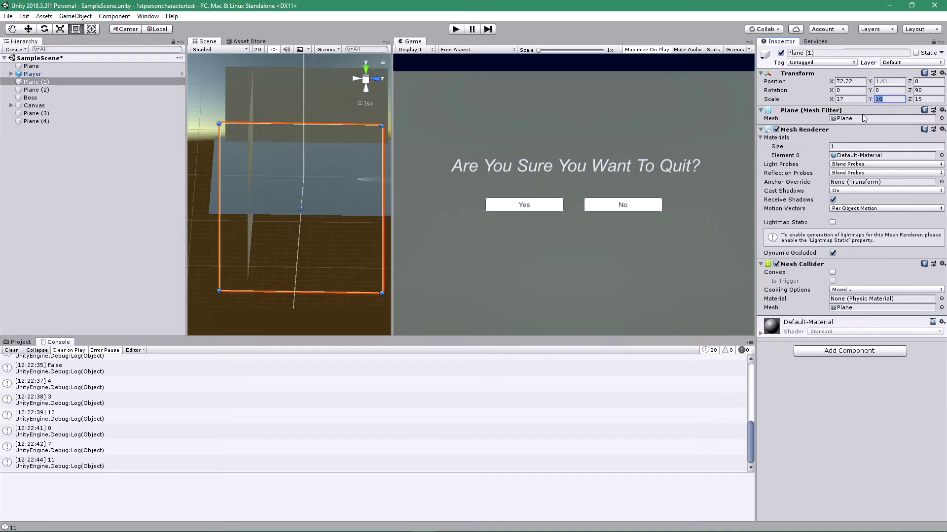
pyautogui.write('17')
pyautogui.click(926, 99)
pyautogui.write('17')
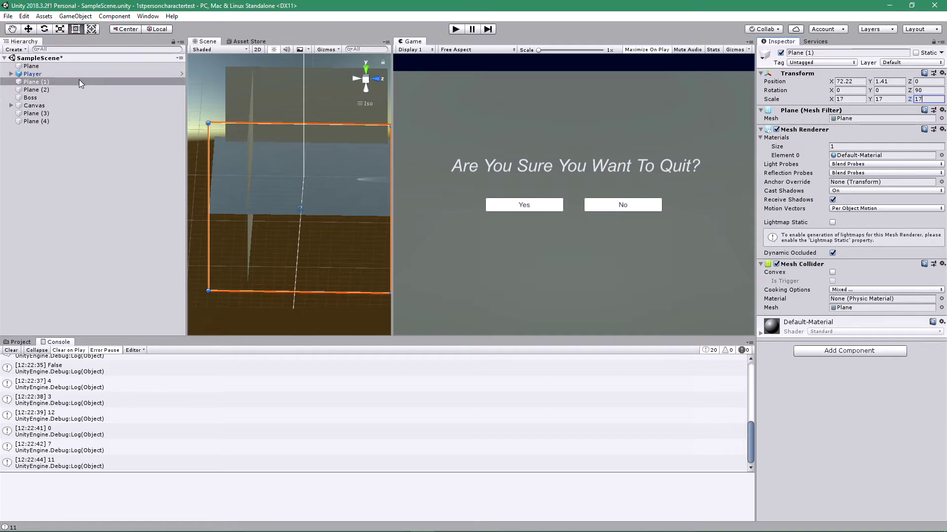
pyautogui.click(82, 92)
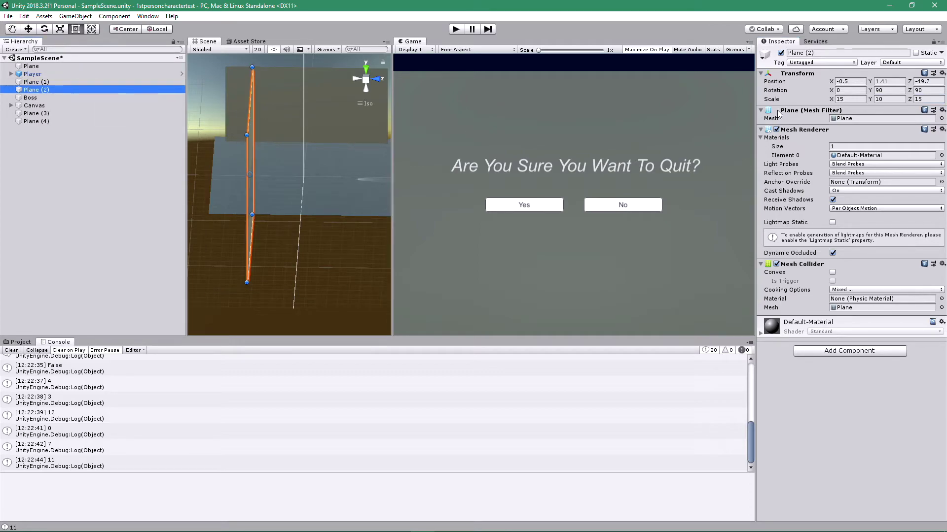
pyautogui.click(844, 99)
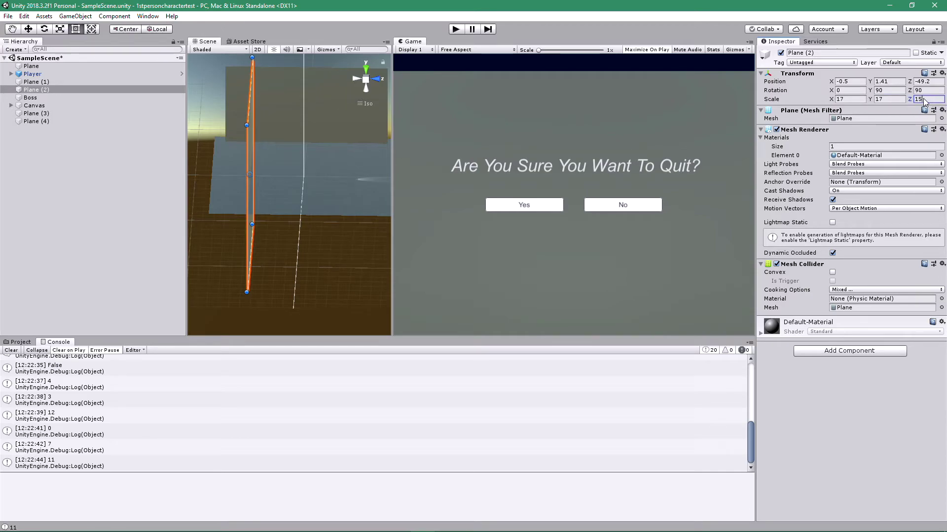
# Set the Z rotation of Plane (3) to 269.58 and its scale to 17 on all axes
pyautogui.click(99, 113)
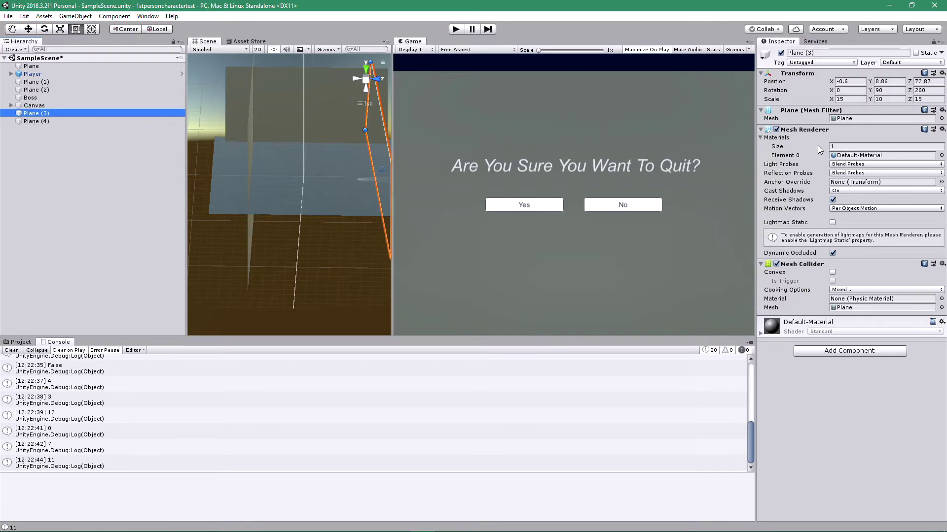
pyautogui.click(920, 94)
pyautogui.write('271.81')
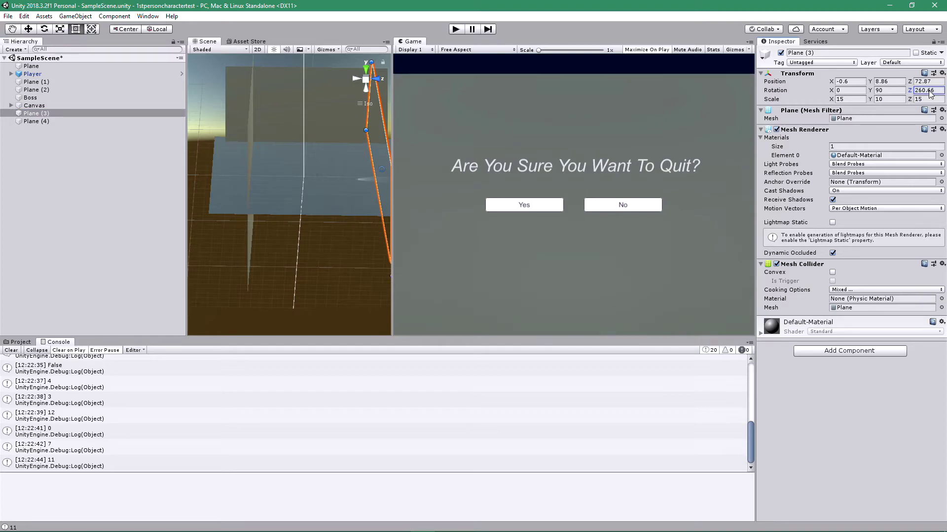
pyautogui.moveTo(167, 106); pyautogui.dragTo(131, 97)
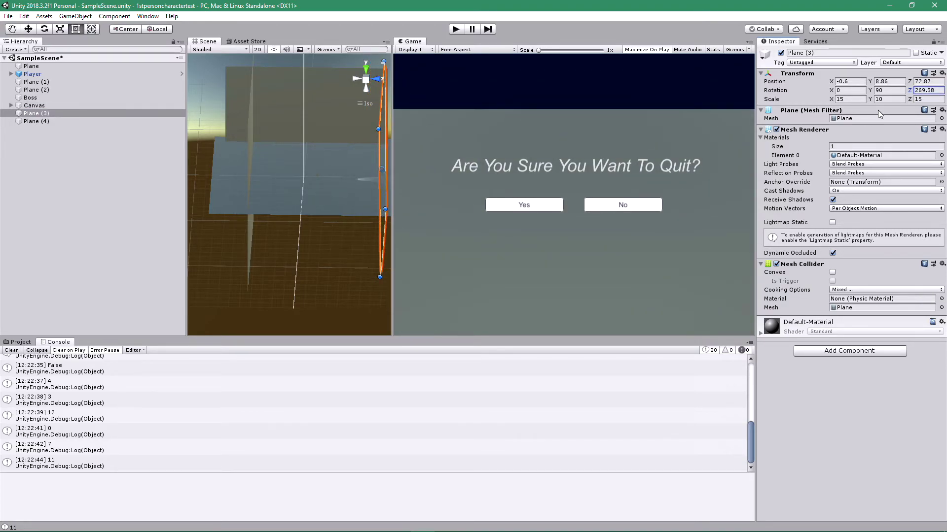
pyautogui.click(895, 99)
pyautogui.click(856, 100)
pyautogui.write('17')
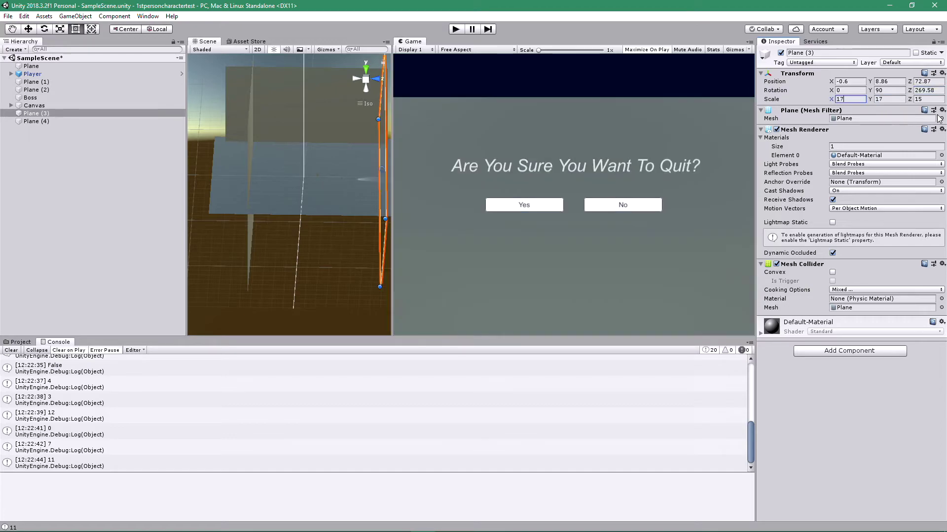
pyautogui.click(927, 99)
pyautogui.write('17')
# Set the scale of Plane (4) to 17 on X, Y and Z
pyautogui.moveTo(351, 211); pyautogui.dragTo(542, 263, button='right')
pyautogui.keyDown('alt'); pyautogui.moveTo(544, 262); pyautogui.dragTo(340, 227); pyautogui.keyUp('alt')
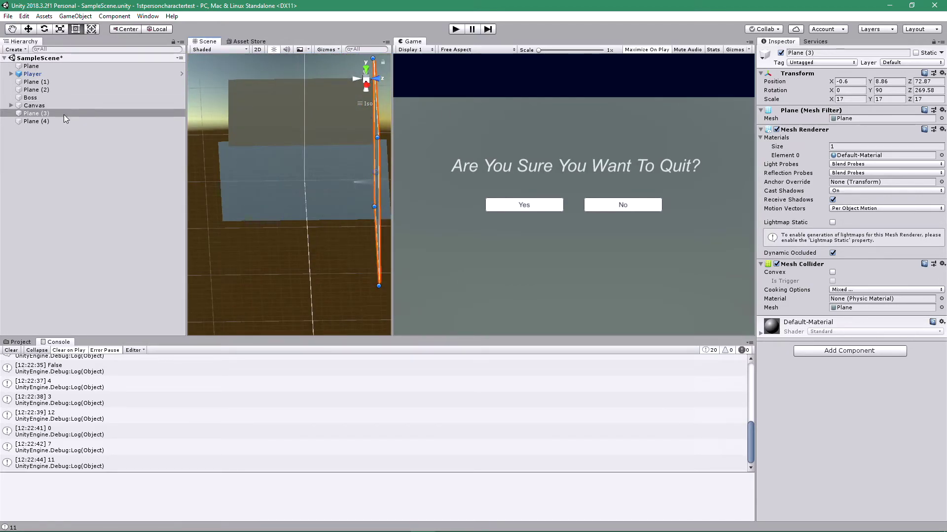
pyautogui.click(36, 121)
pyautogui.click(849, 99)
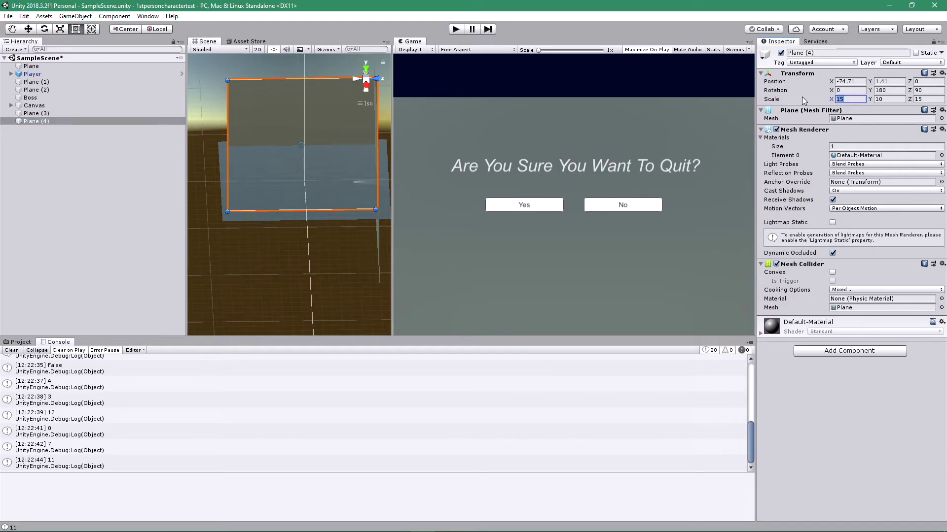
pyautogui.write('17')
pyautogui.press('Tab')
pyautogui.write('17')
pyautogui.press('Tab')
pyautogui.write('17')
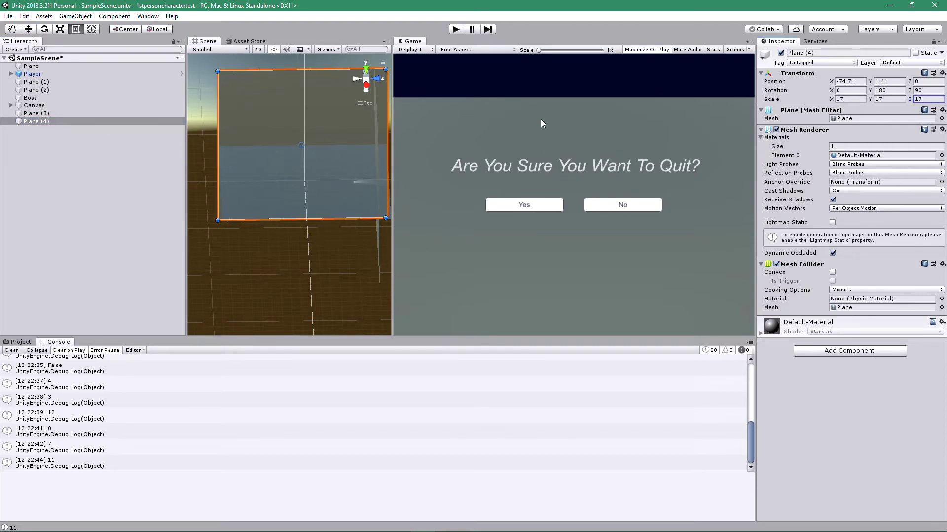
# Move Plane (4) out to the edge of the enlarged ground, at an X position of about -82.7
pyautogui.scroll(-4, 345, 237)
pyautogui.moveTo(298, 235); pyautogui.dragTo(304, 215, button='middle')
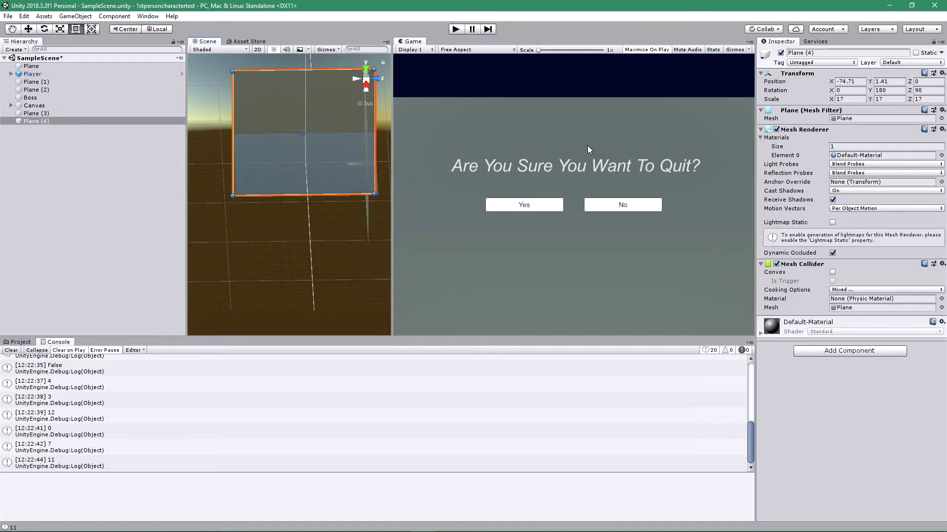
pyautogui.scroll(3, 360, 168)
pyautogui.keyDown('alt'); pyautogui.moveTo(359, 172); pyautogui.dragTo(554, 148); pyautogui.keyUp('alt')
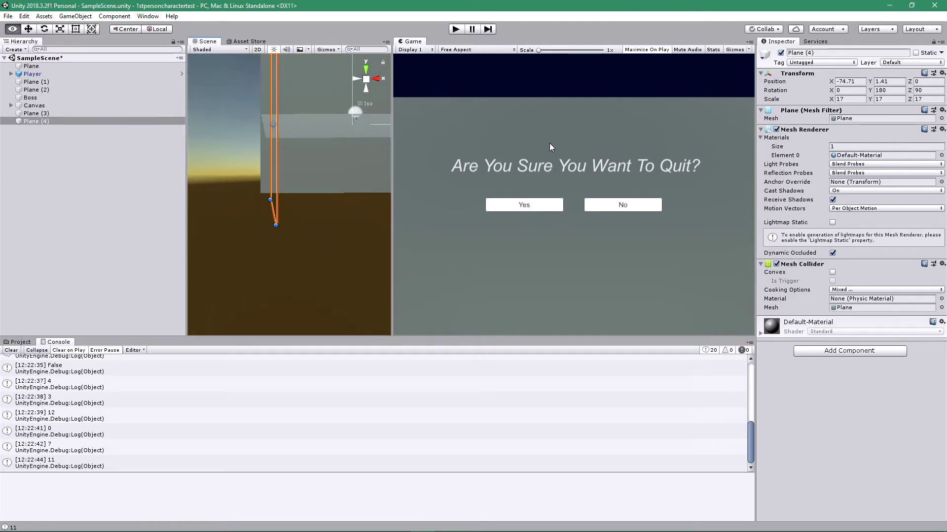
pyautogui.moveTo(831, 82); pyautogui.dragTo(821, 86)
# Set the Z rotation of Plane (3) to 270 and its Z position to 83
pyautogui.click(95, 114)
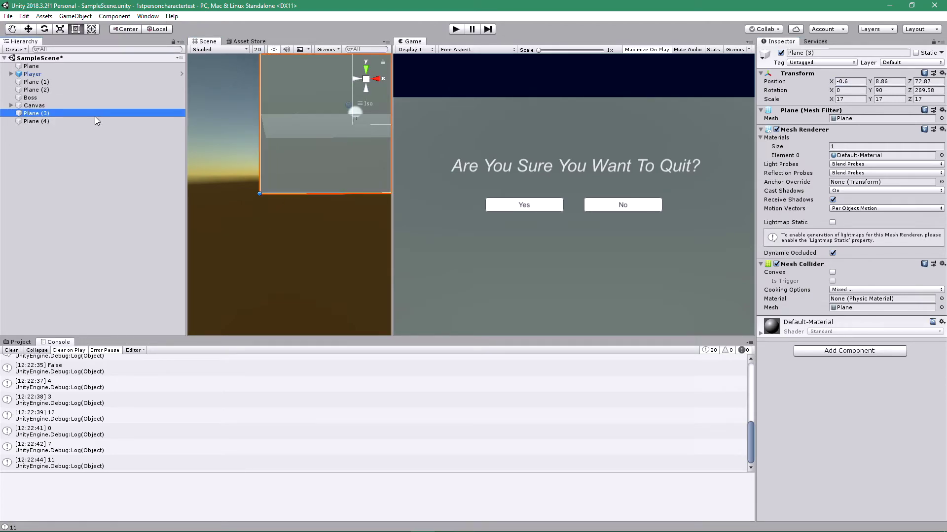
pyautogui.keyDown('alt'); pyautogui.moveTo(375, 158); pyautogui.dragTo(144, 211); pyautogui.keyUp('alt')
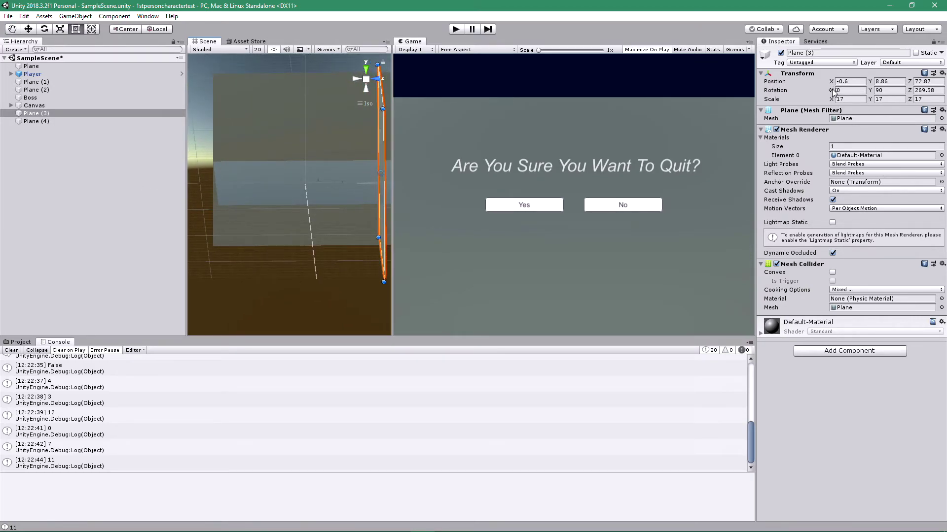
pyautogui.moveTo(909, 90); pyautogui.dragTo(923, 83)
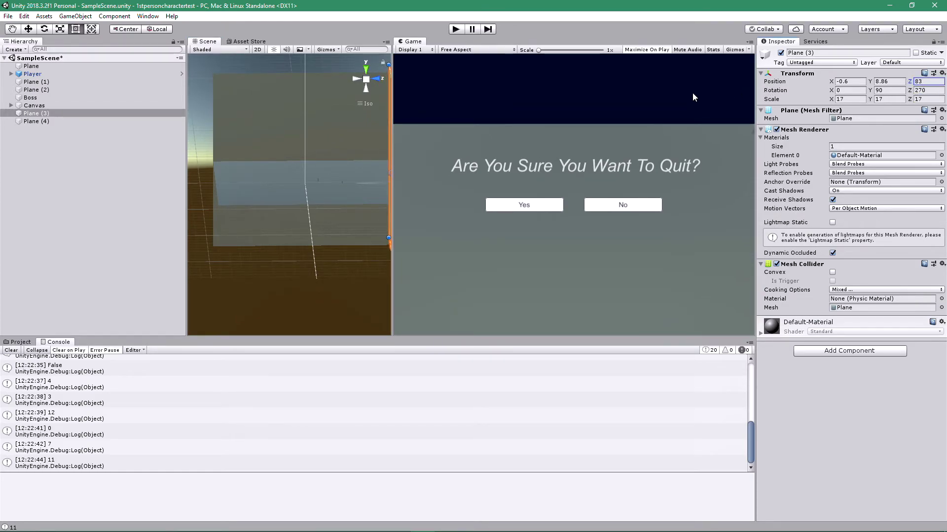
# Move Plane (2) out to the ground's edge, at a Z position of about -83.4
pyautogui.doubleClick(43, 122)
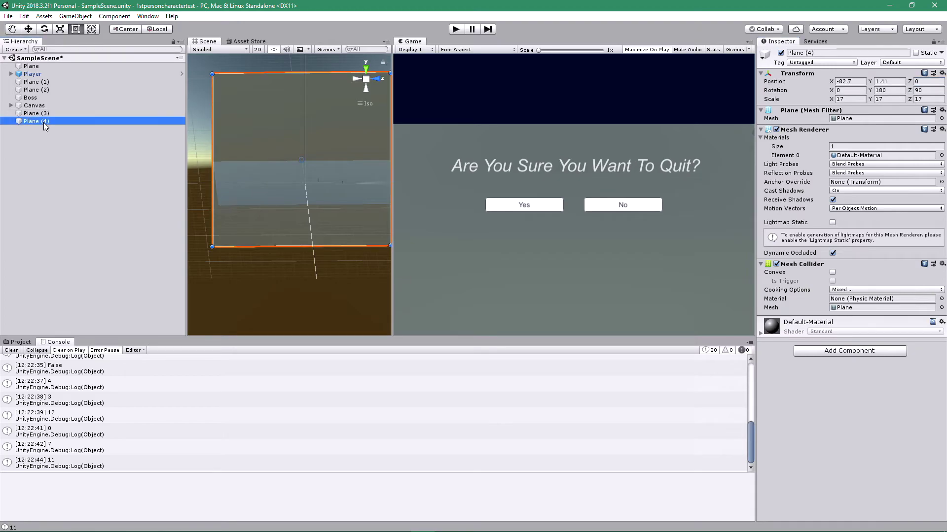
pyautogui.click(58, 90)
pyautogui.moveTo(909, 82); pyautogui.dragTo(784, 85)
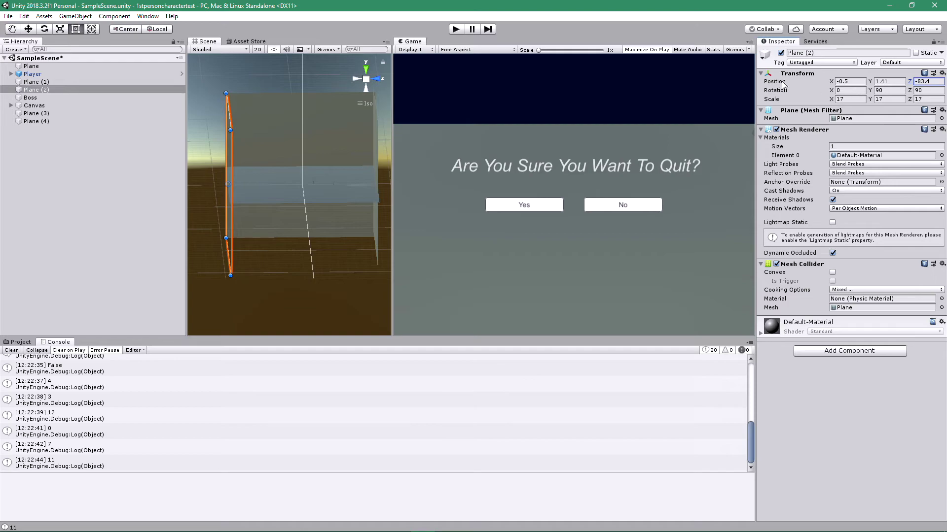
# Move Plane (1) out to the ground's edge, at an X position of about 84.43 and Z of about 0.7
pyautogui.doubleClick(131, 82)
pyautogui.keyDown('alt'); pyautogui.moveTo(245, 220); pyautogui.dragTo(744, 161); pyautogui.keyUp('alt')
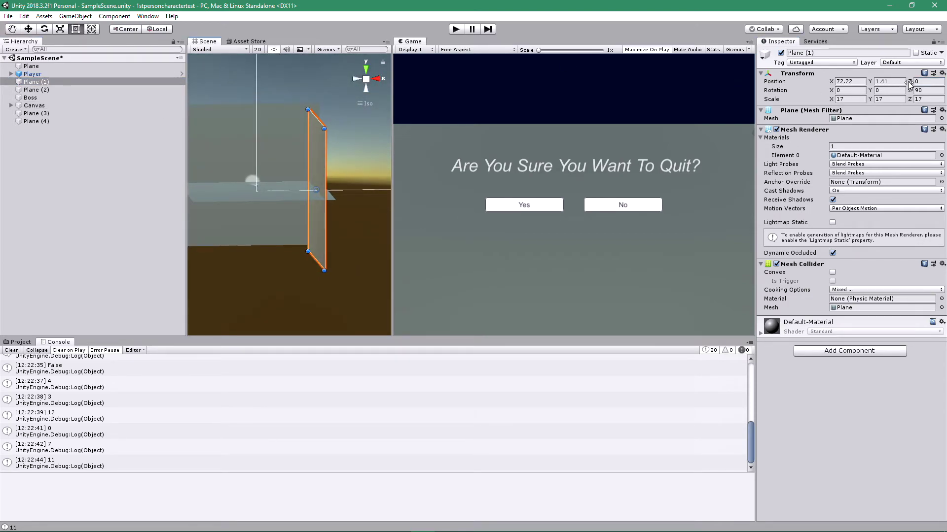
pyautogui.moveTo(909, 83); pyautogui.dragTo(45, 90)
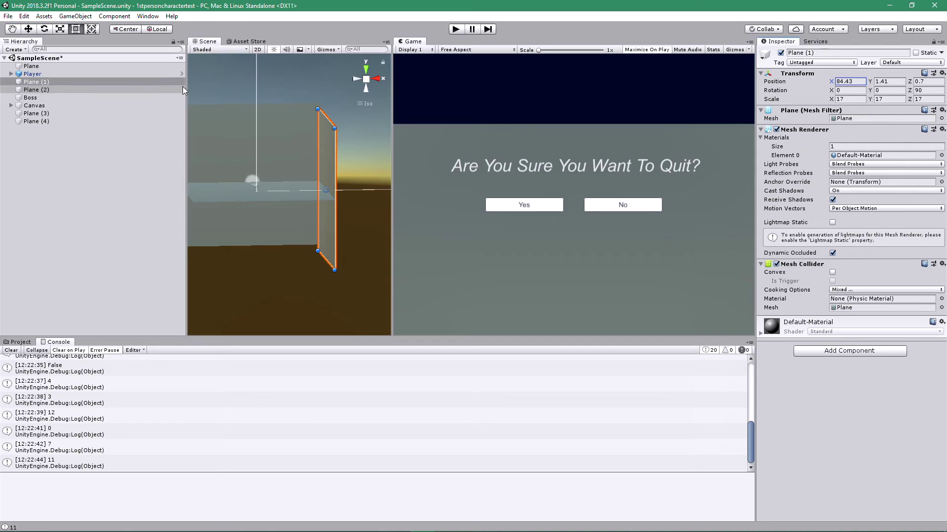
# Start play mode and walk forward through the enlarged arena to test the boss's movement
pyautogui.click(456, 30)
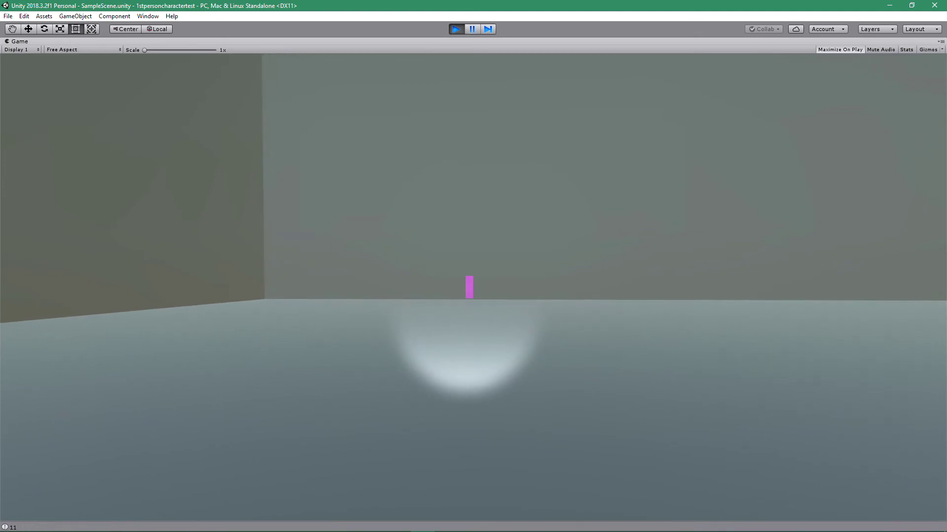
pyautogui.press('w')
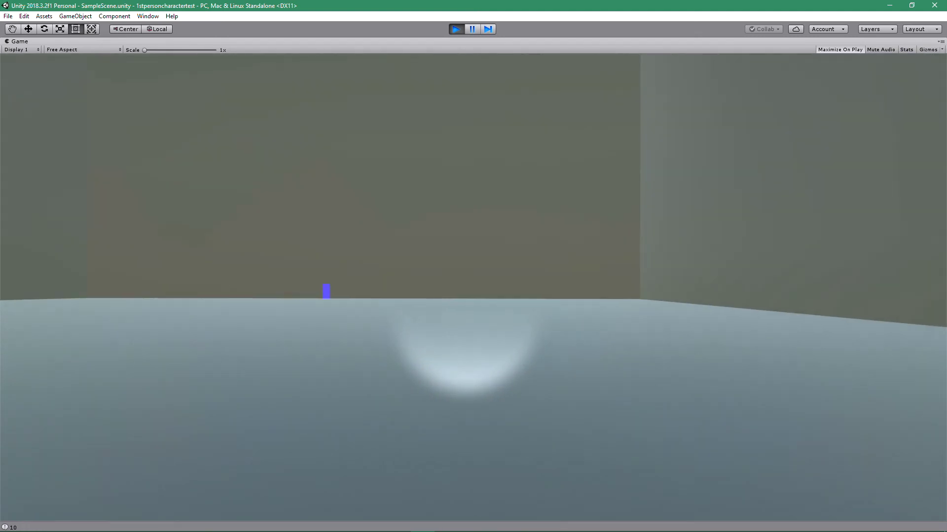
pyautogui.press('w')
pyautogui.press('w')
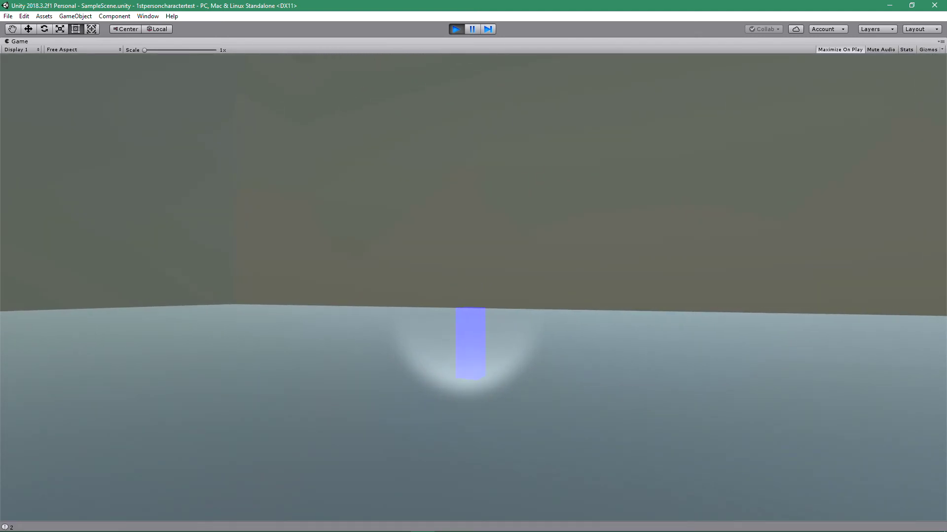
pyautogui.press('w')
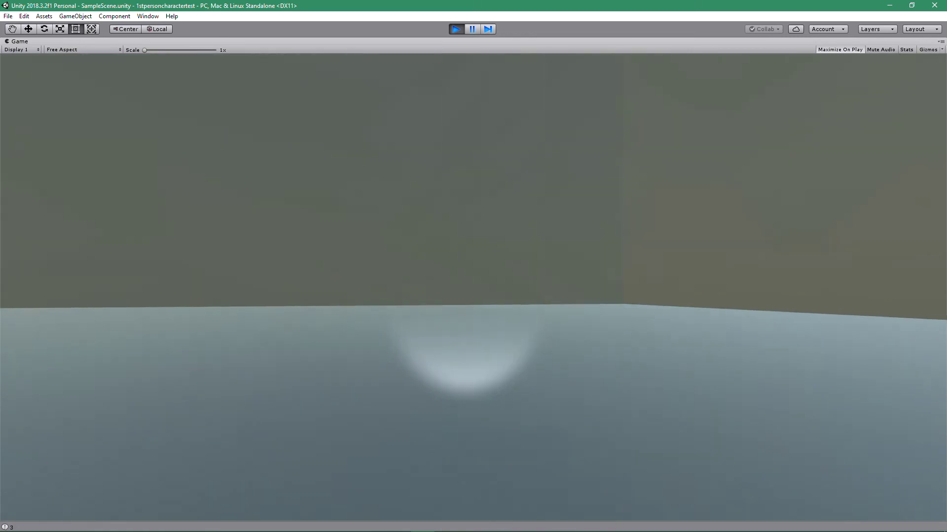
# Walk around the walled arena facing its corners and the boss to test the charging behaviour, and end play mode
pyautogui.press('w')
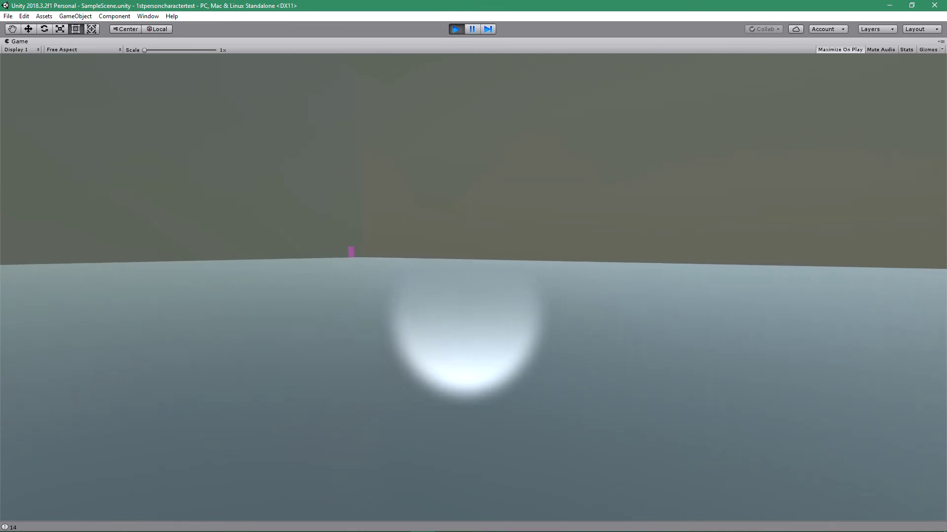
pyautogui.press('w')
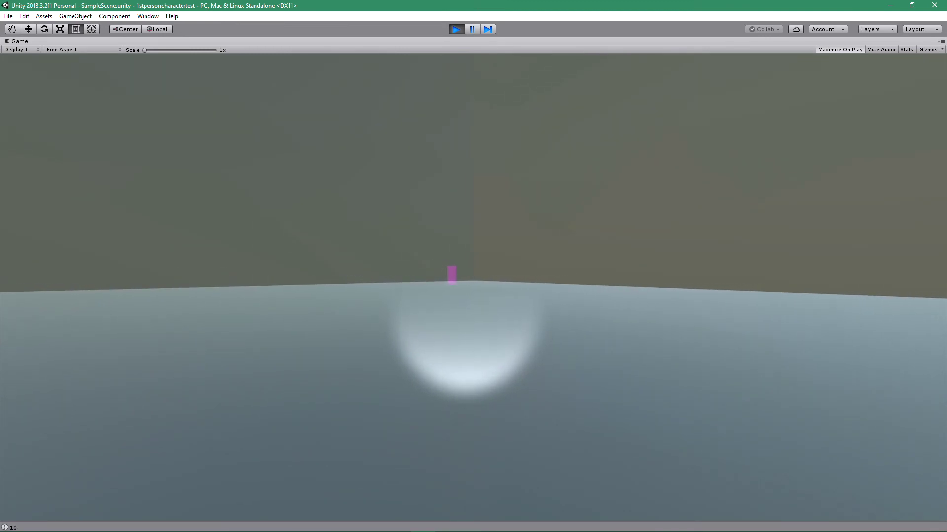
pyautogui.press('w')
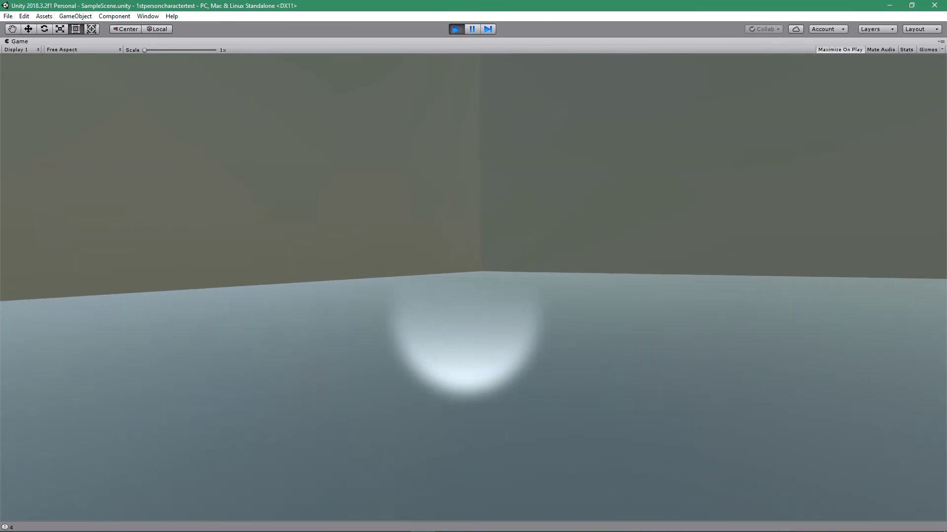
pyautogui.press('w')
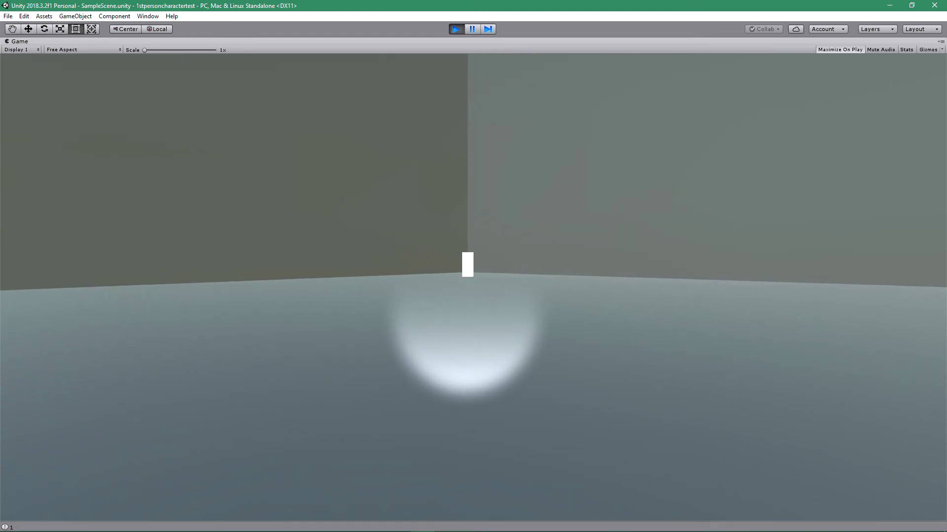
pyautogui.press('w')
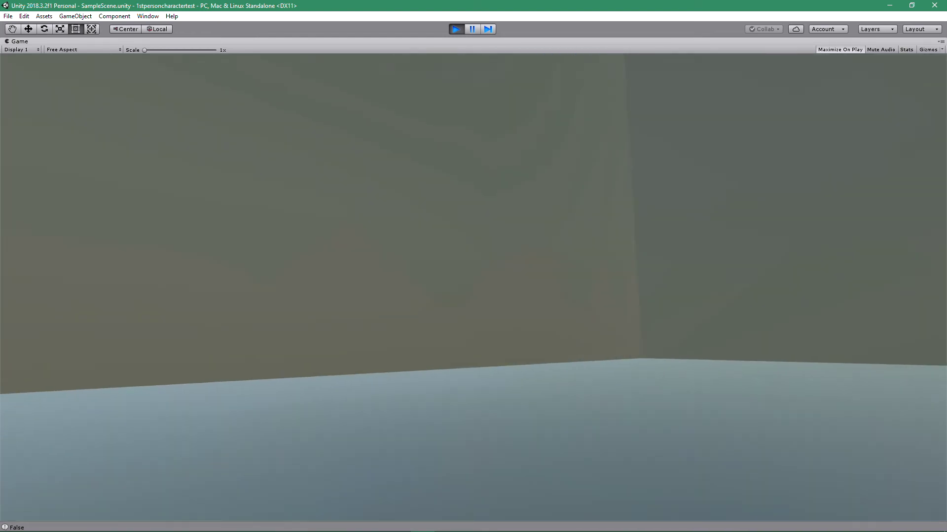
pyautogui.press('Escape')
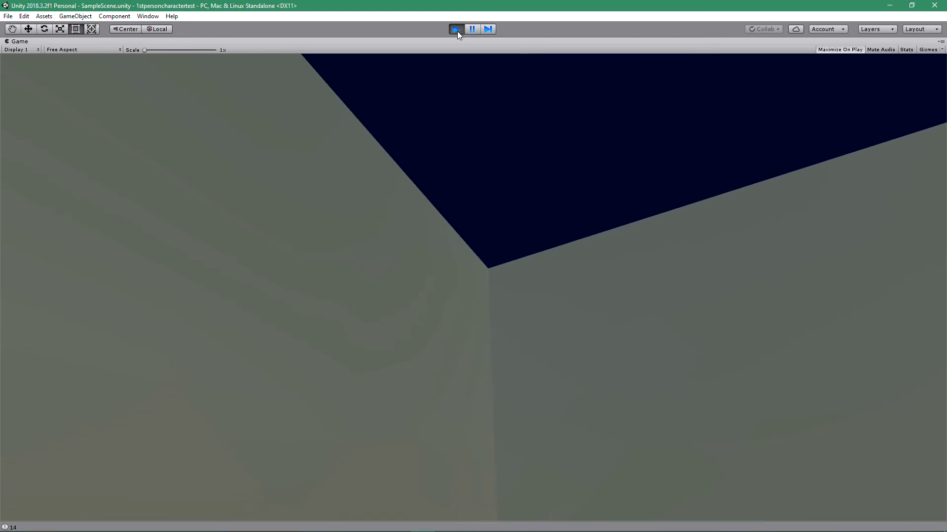
pyautogui.click(473, 207)
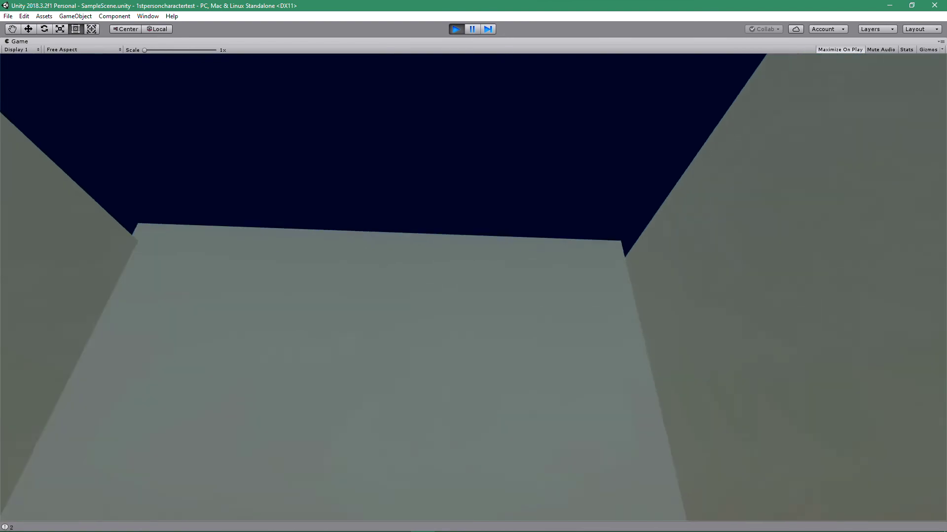
pyautogui.press('Escape')
pyautogui.click(456, 30)
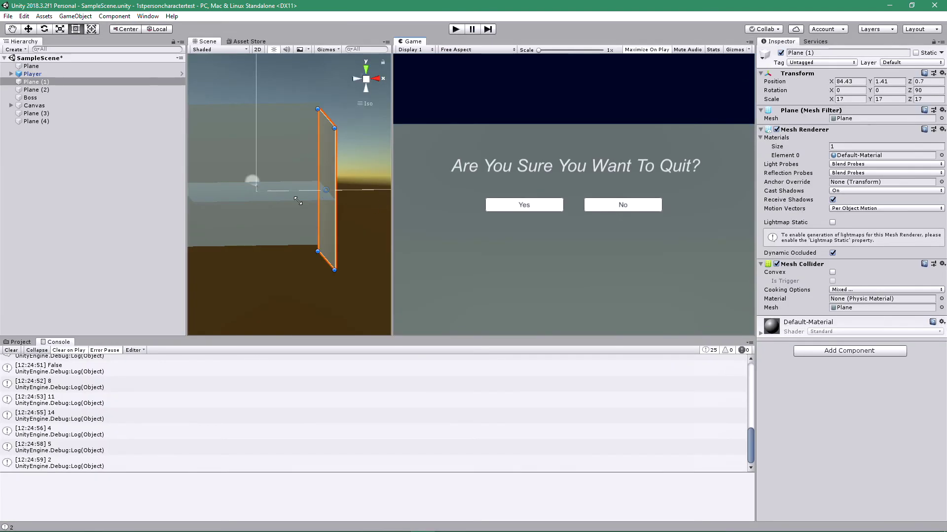
# Review the Player's components through the Game Paused script and save the scene
pyautogui.click(33, 74)
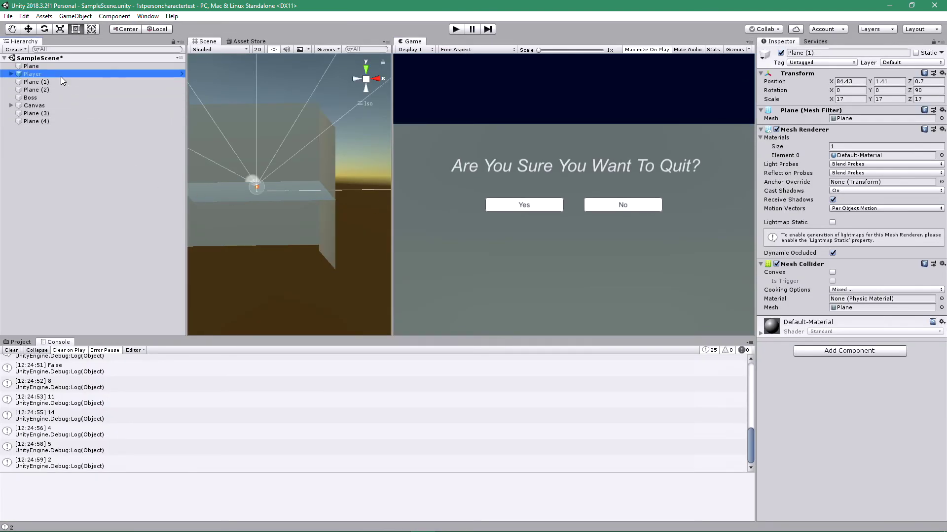
pyautogui.scroll(-6, 811, 360)
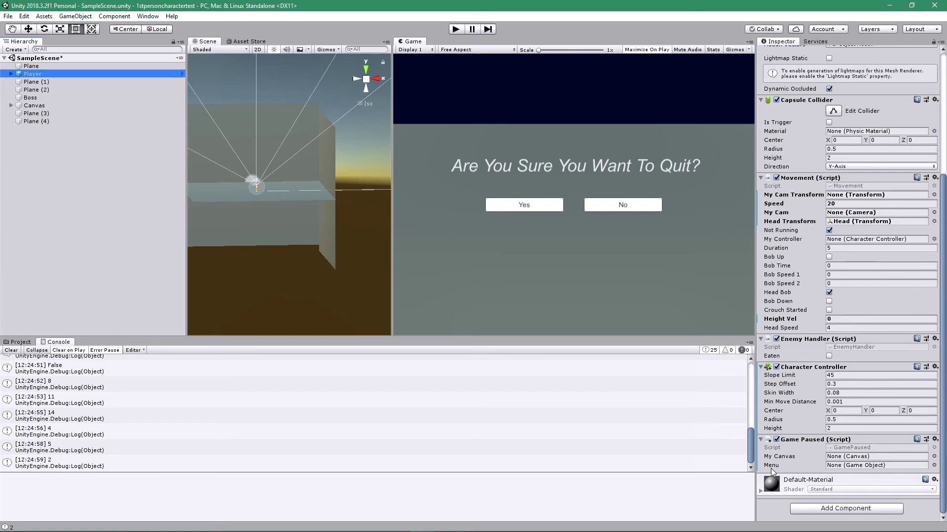
pyautogui.hotkey('ctrl', 's')
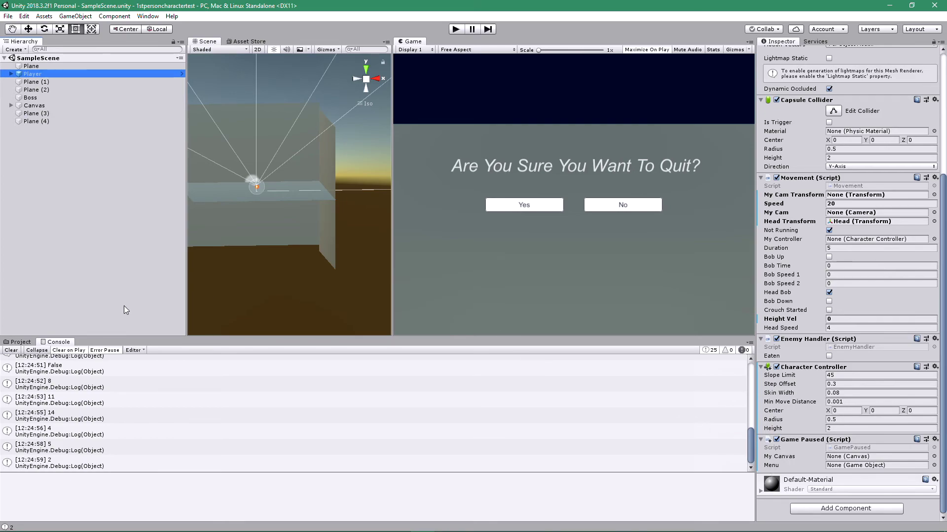